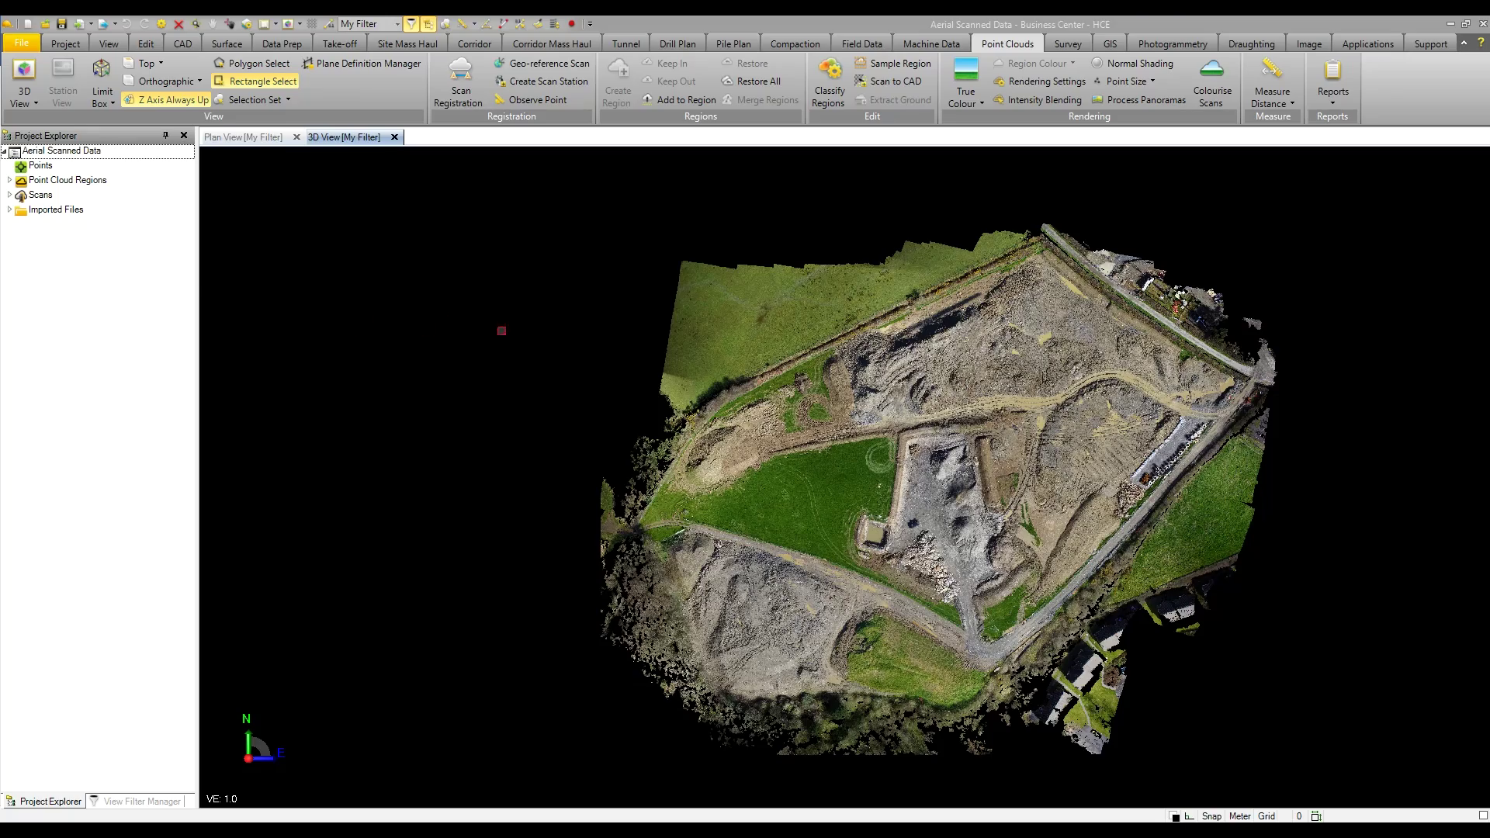
# Step: Orbit, pan and zoom the aerial scan to look straight down on the lower-left stockpile mound
pyautogui.scroll(4, 908, 494)
pyautogui.moveTo(864, 516); pyautogui.dragTo(849, 386, button='middle')
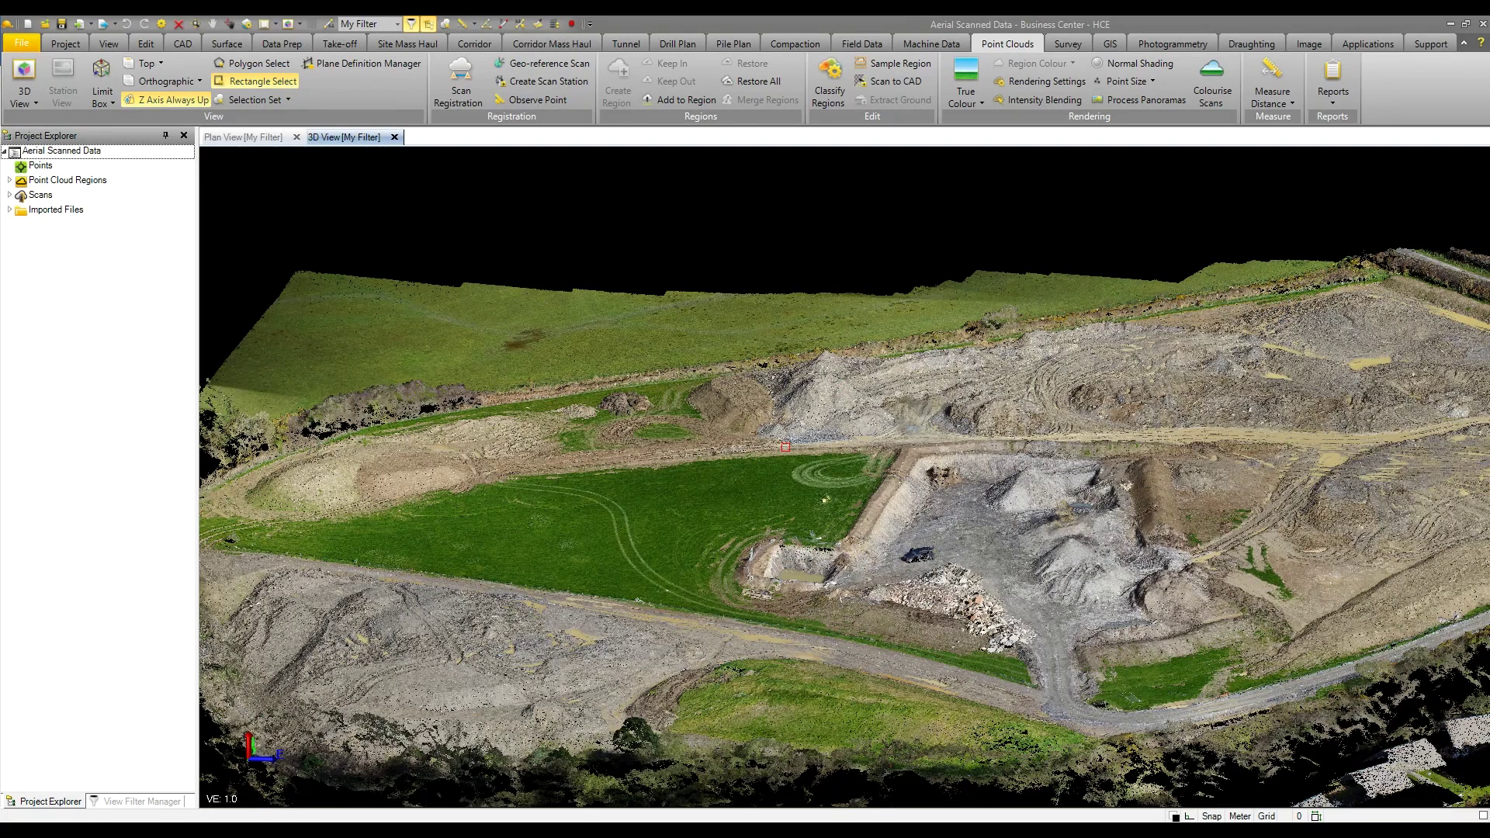
pyautogui.moveTo(540, 540); pyautogui.dragTo(613, 549, button='middle')
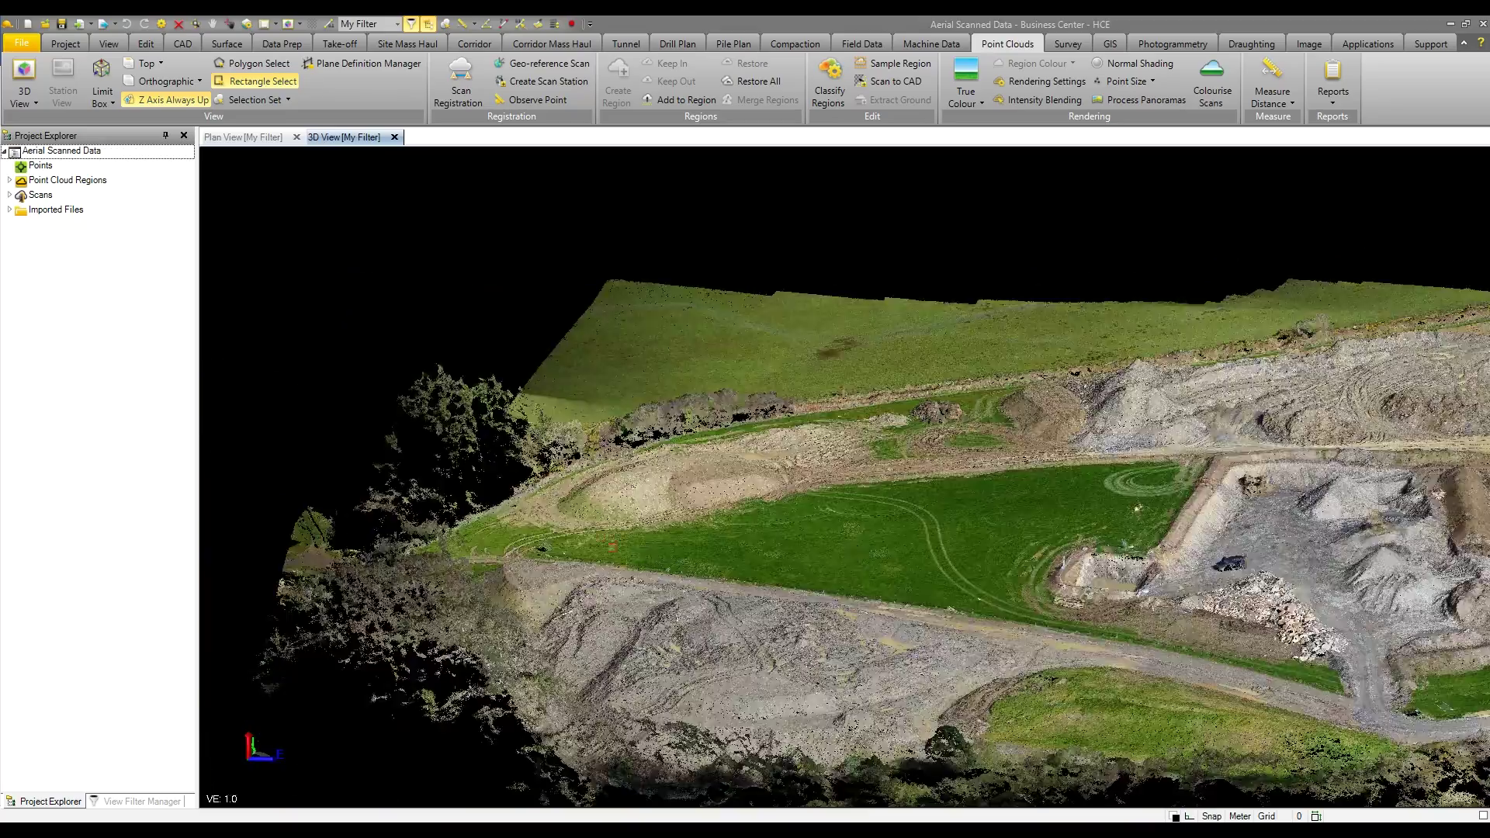
pyautogui.scroll(5, 613, 548)
pyautogui.scroll(-5, 669, 498)
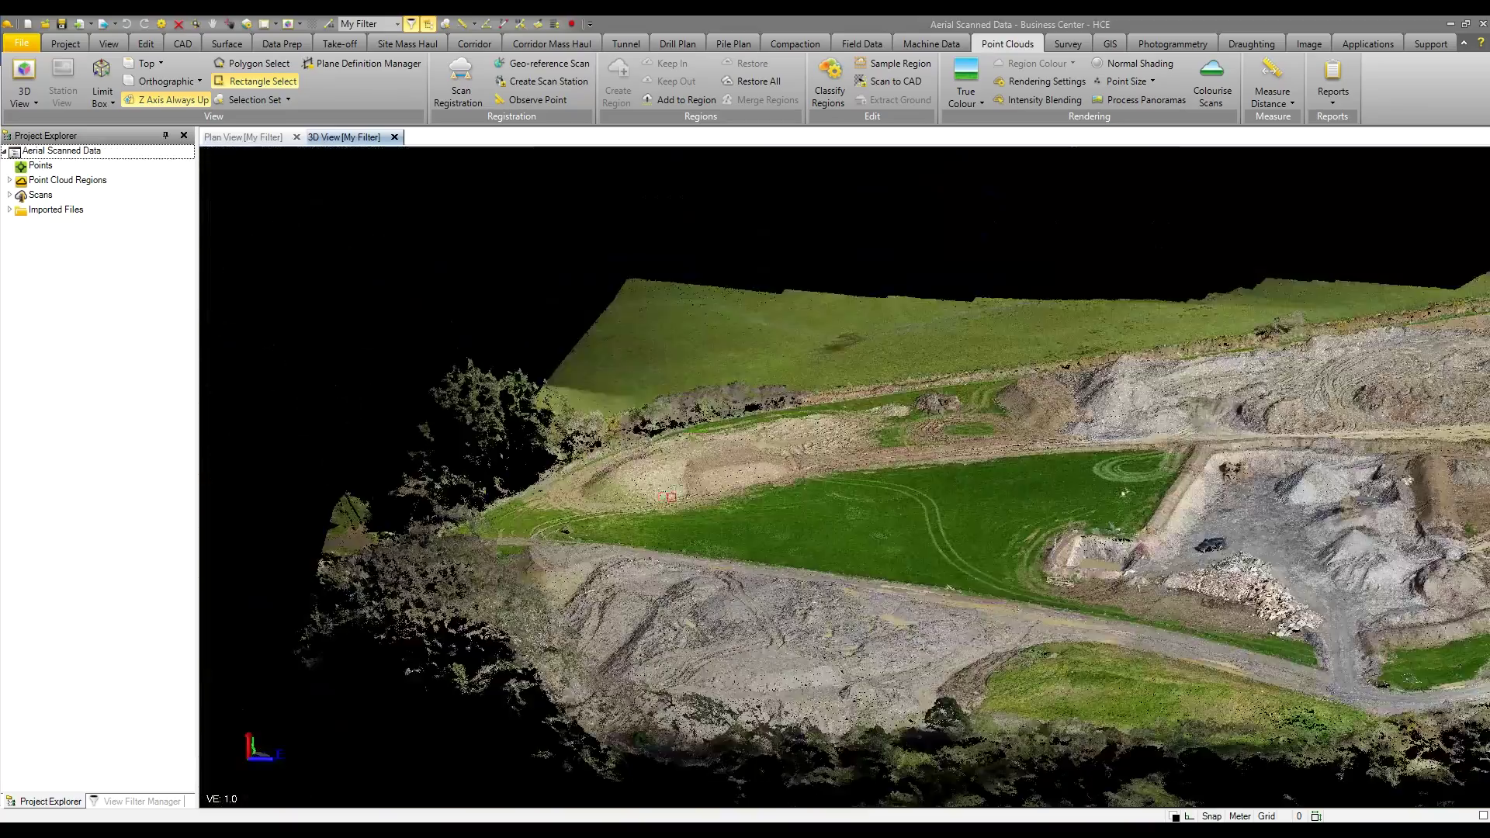
pyautogui.keyDown('shift'); pyautogui.moveTo(854, 524); pyautogui.dragTo(994, 575, button='middle'); pyautogui.keyUp('shift')
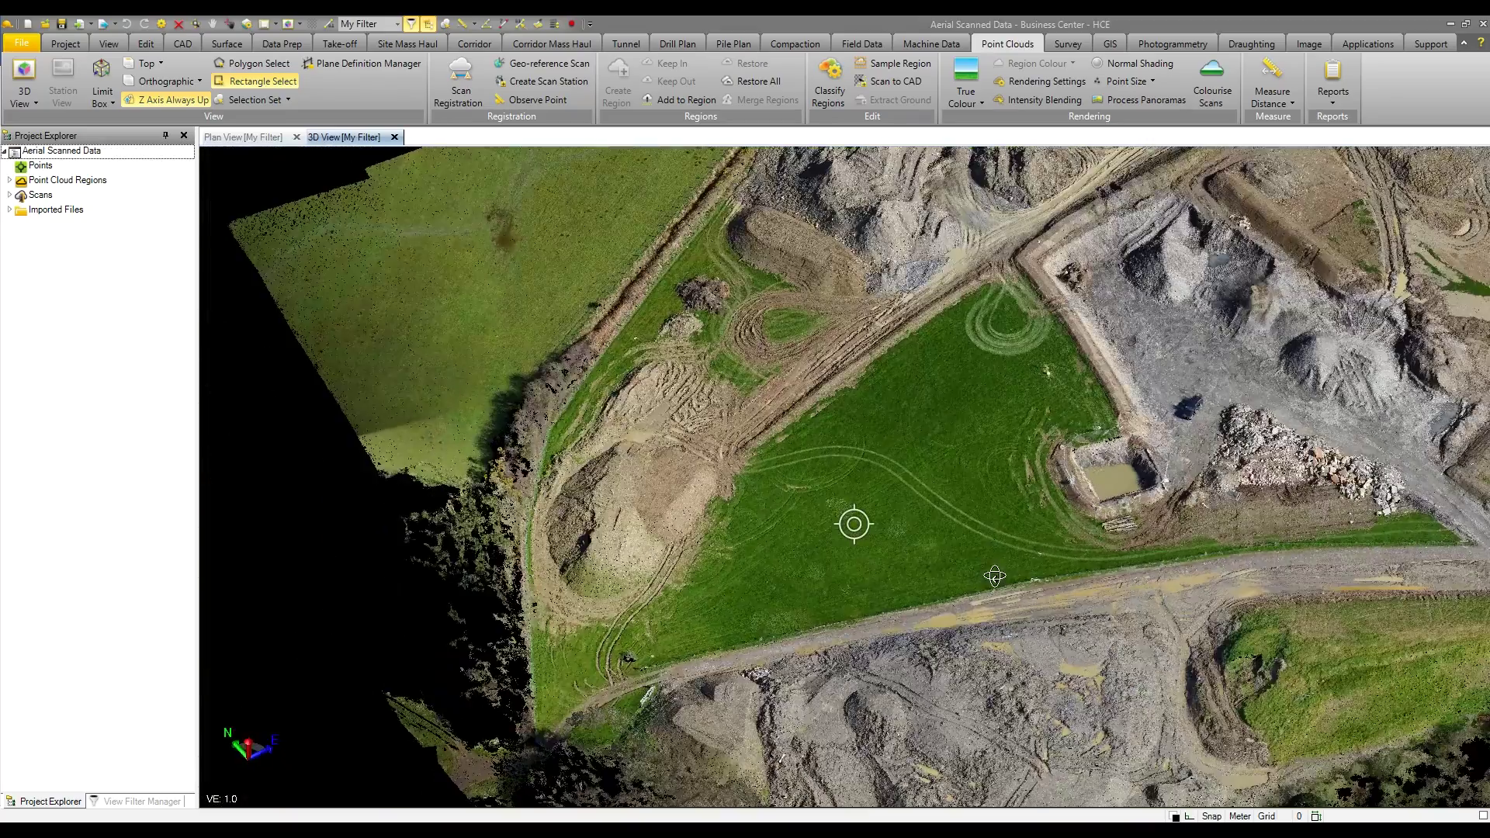
pyautogui.moveTo(1104, 422); pyautogui.dragTo(886, 562, button='middle')
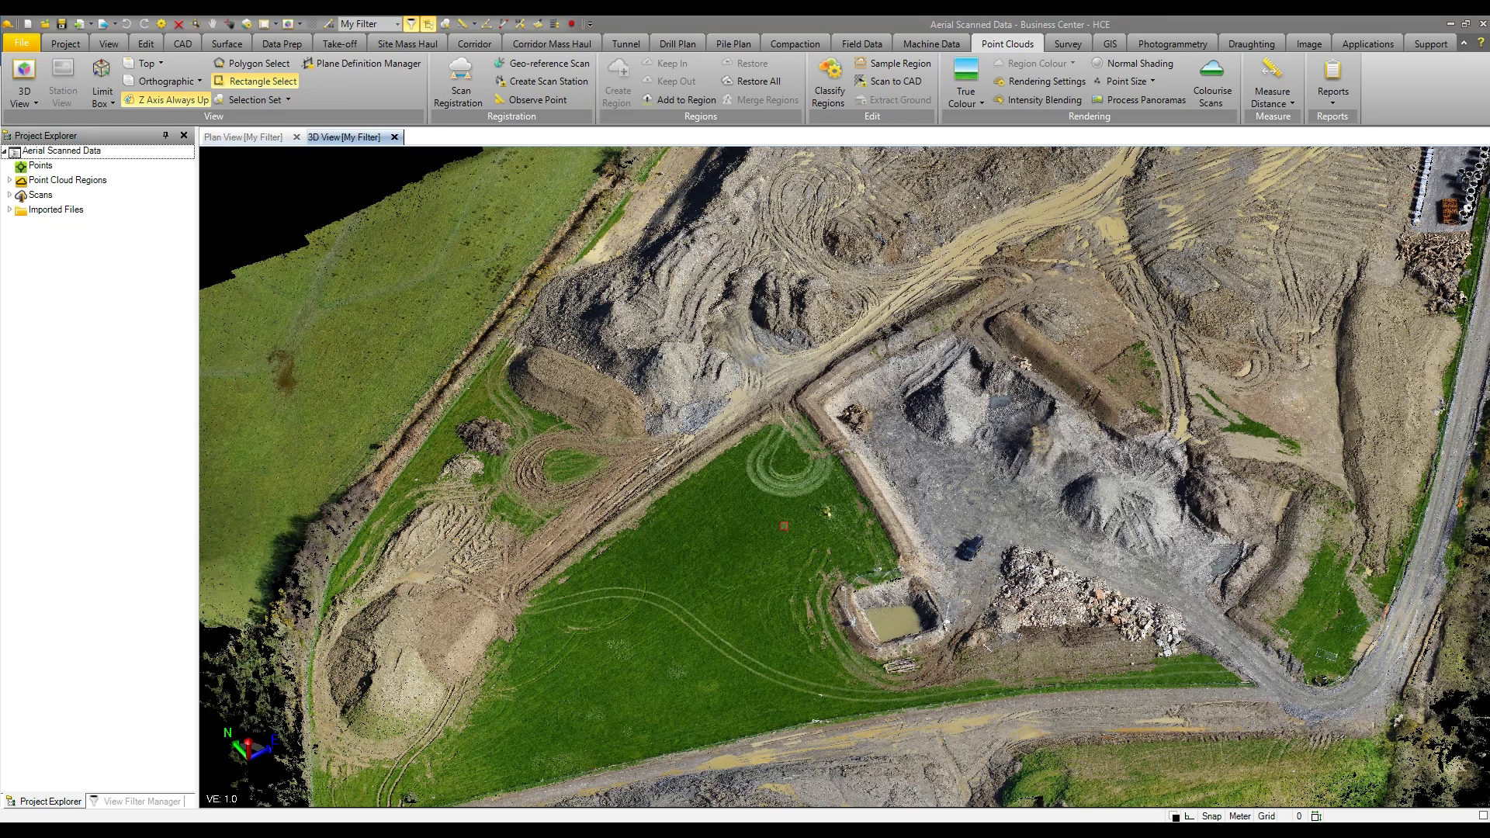
pyautogui.scroll(3, 380, 694)
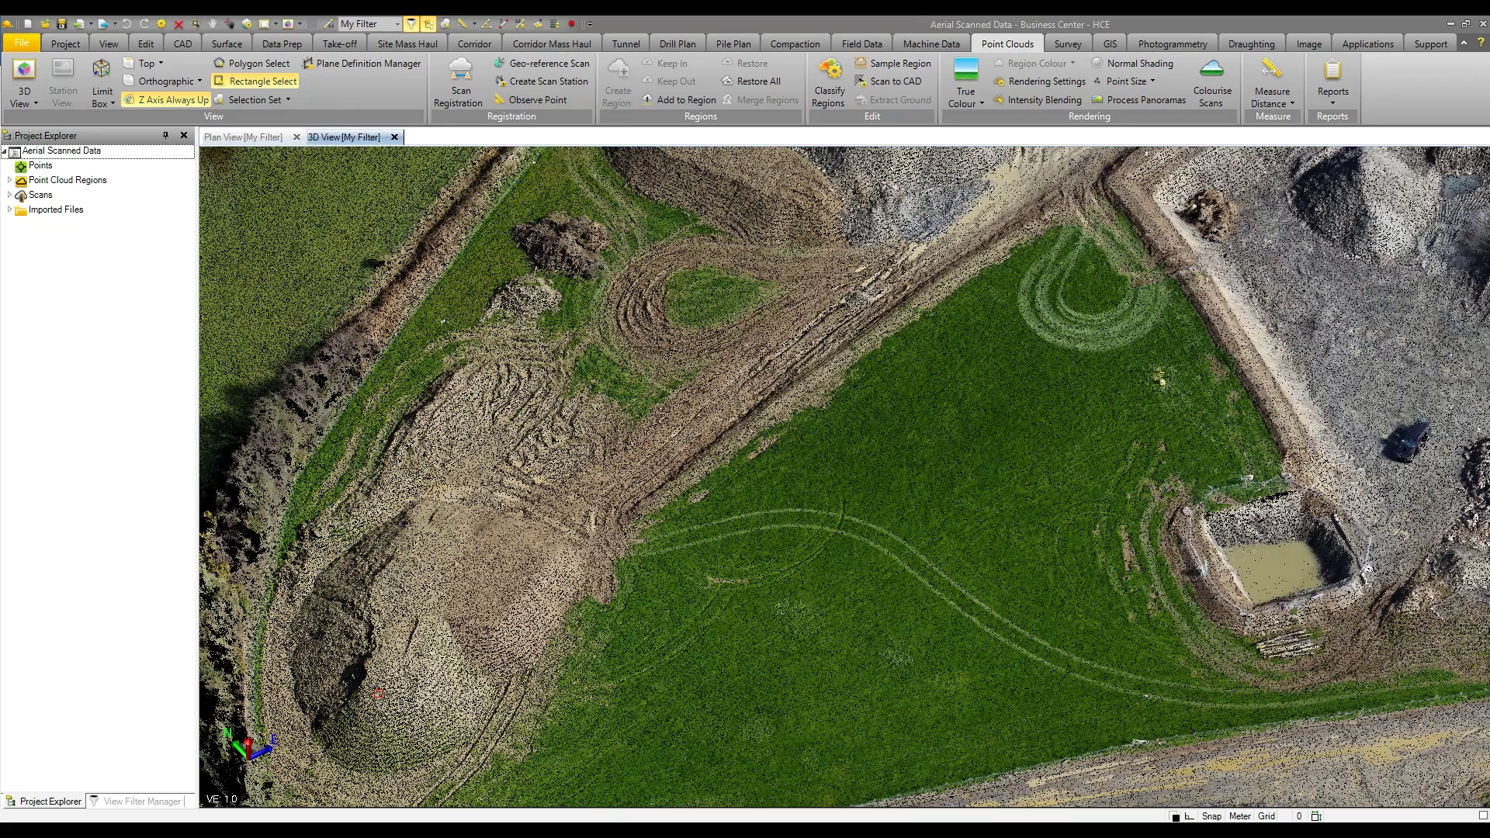
# Step: Trace a closed Polygon Select outline around the mound's toe, including its eastern bulge
pyautogui.click(241, 68)
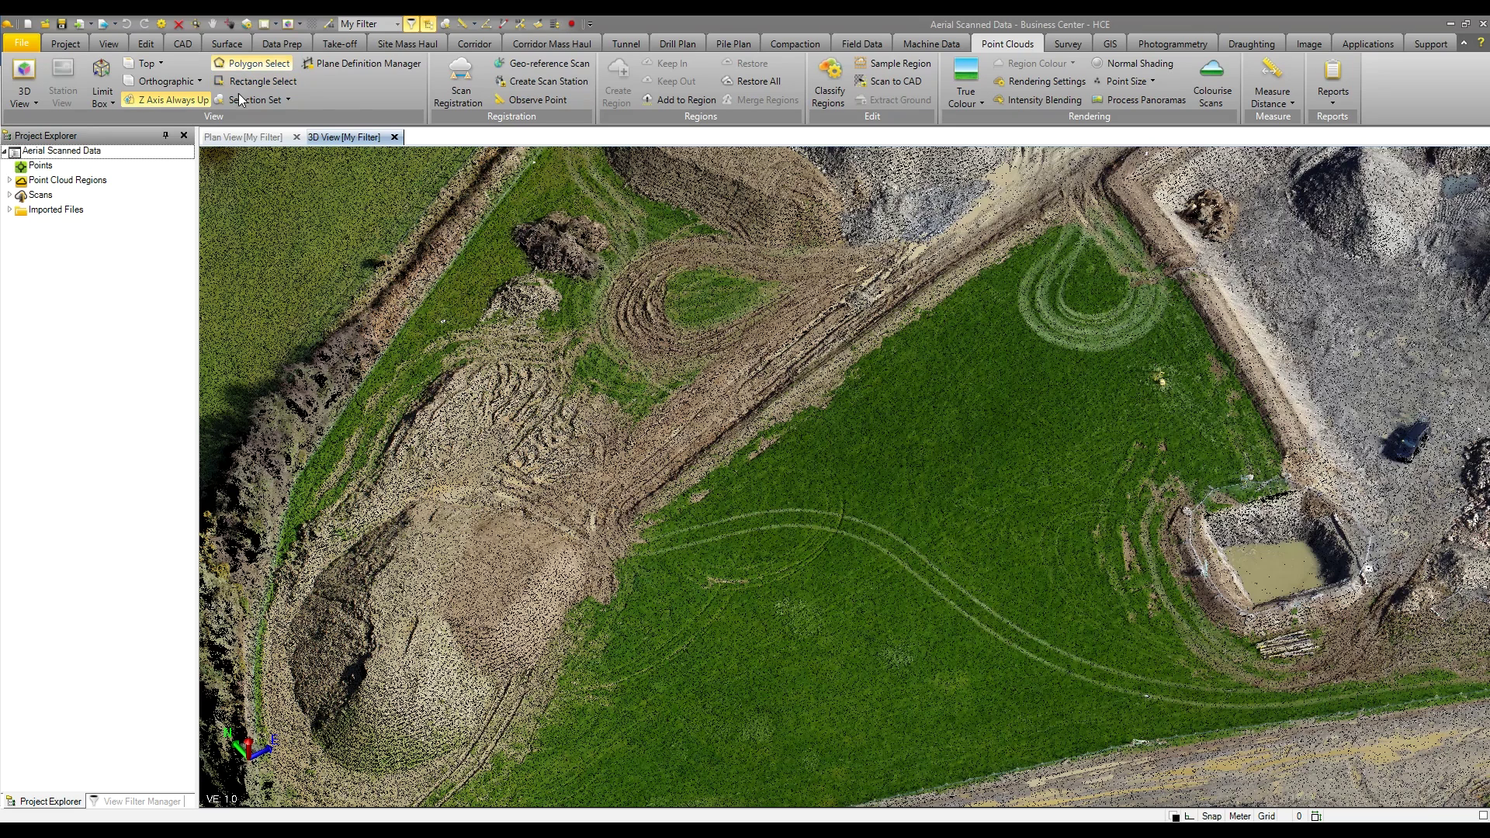
pyautogui.click(288, 628)
pyautogui.click(296, 688)
pyautogui.click(314, 738)
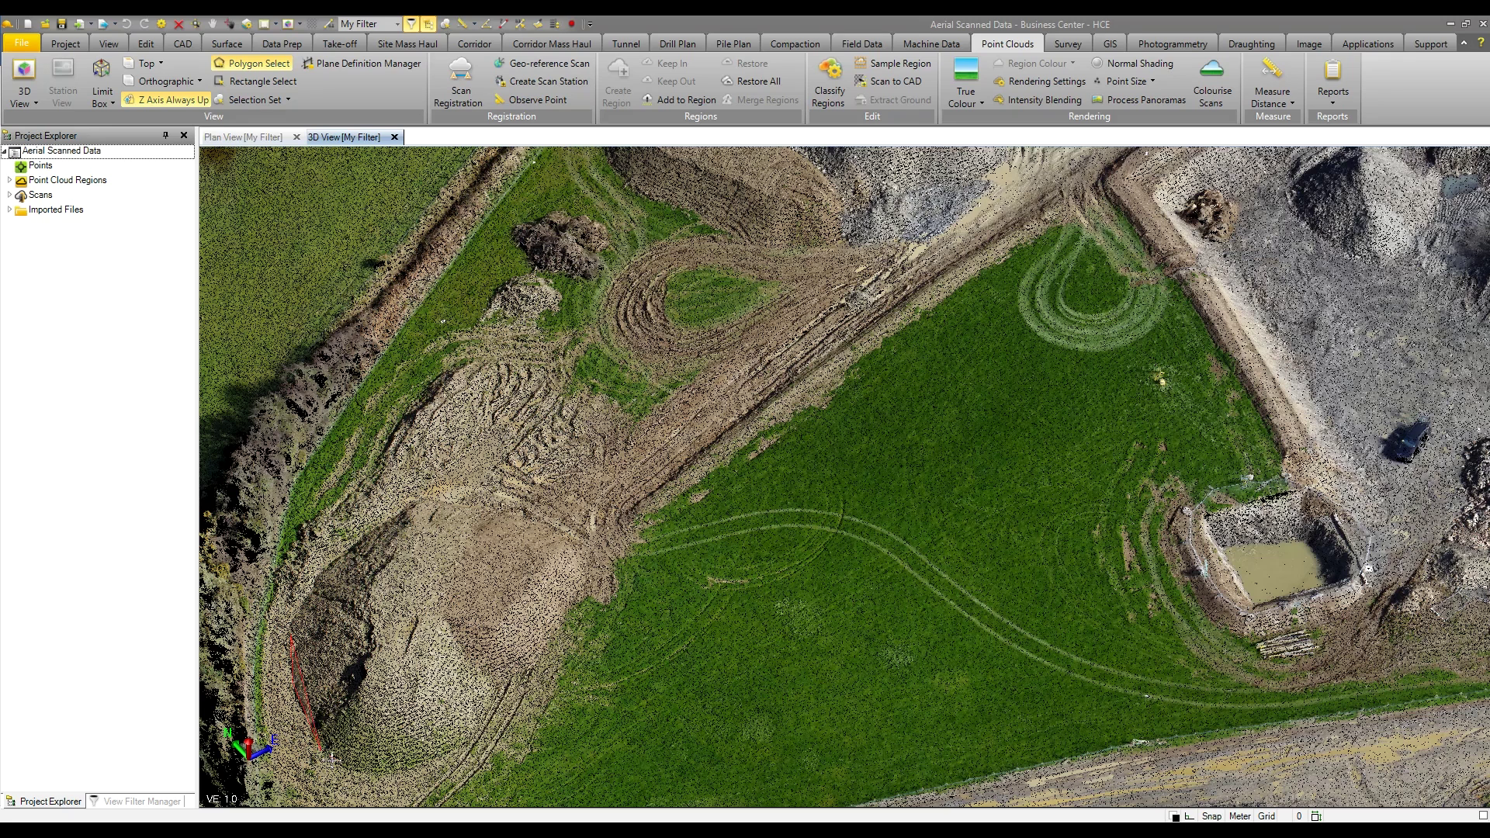
pyautogui.click(374, 774)
pyautogui.click(471, 743)
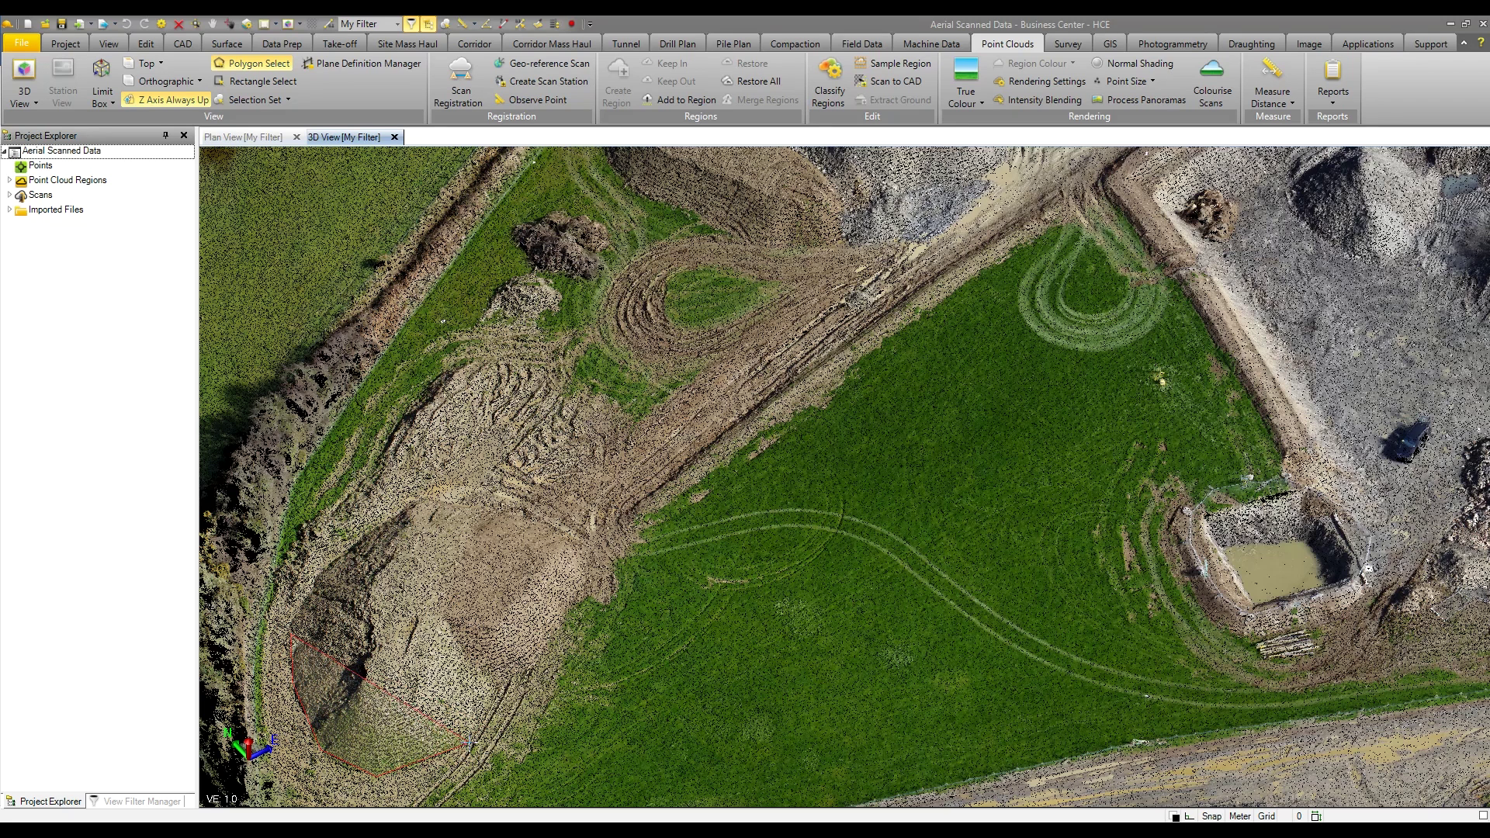
pyautogui.click(499, 685)
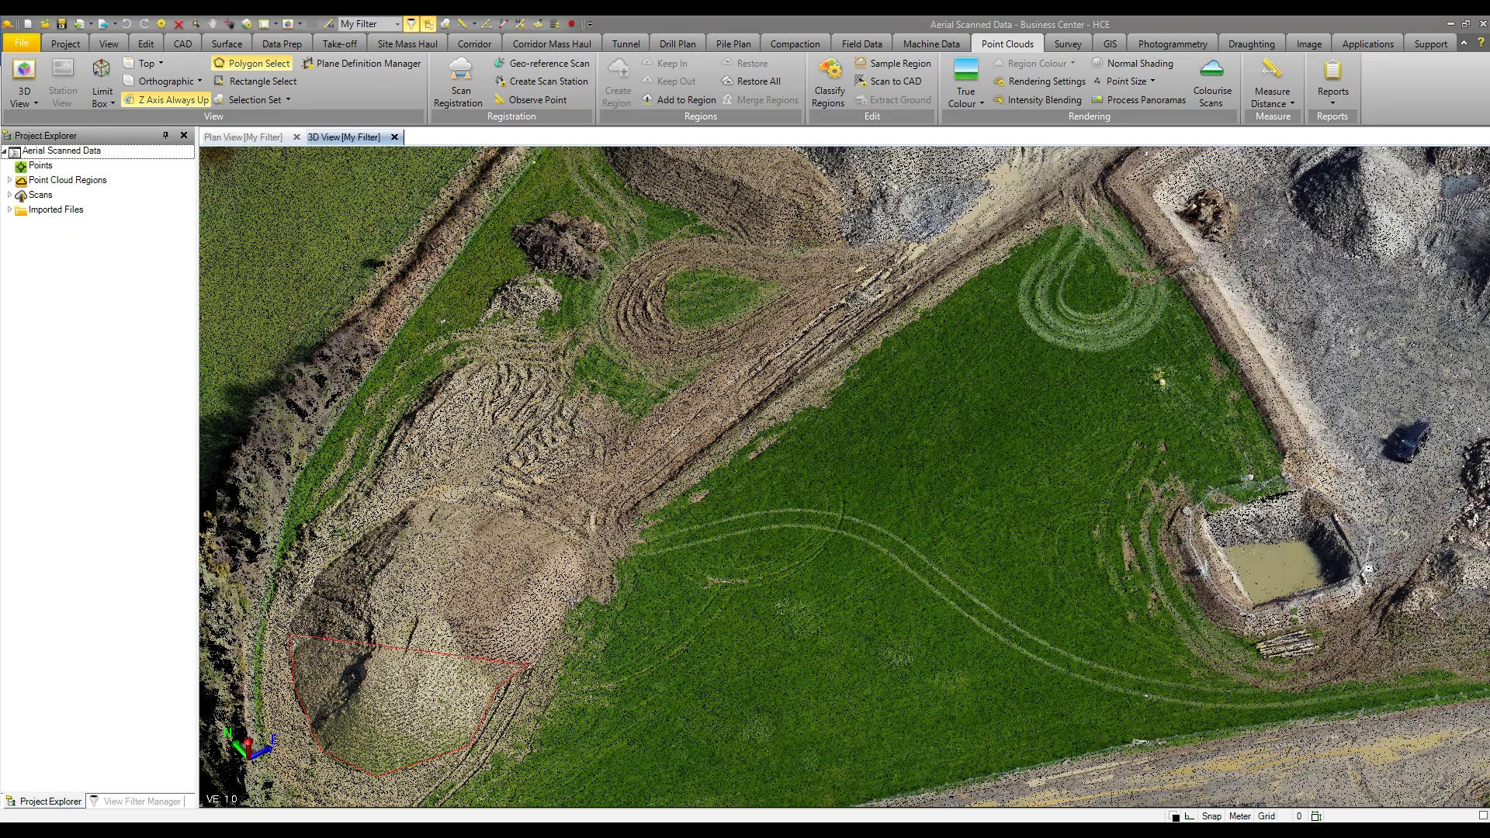
pyautogui.click(584, 599)
pyautogui.click(607, 604)
pyautogui.click(617, 581)
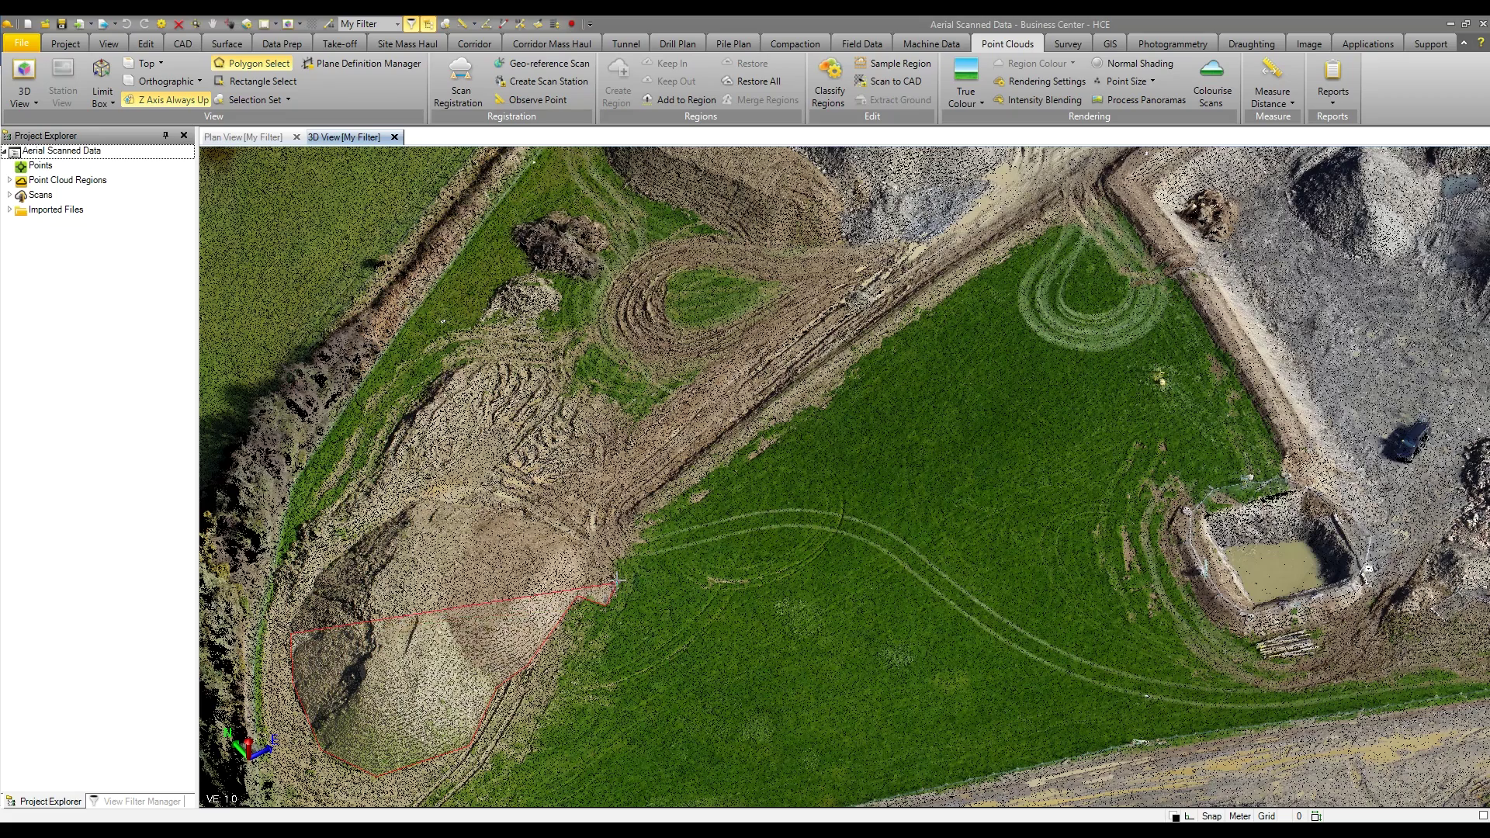
pyautogui.click(590, 545)
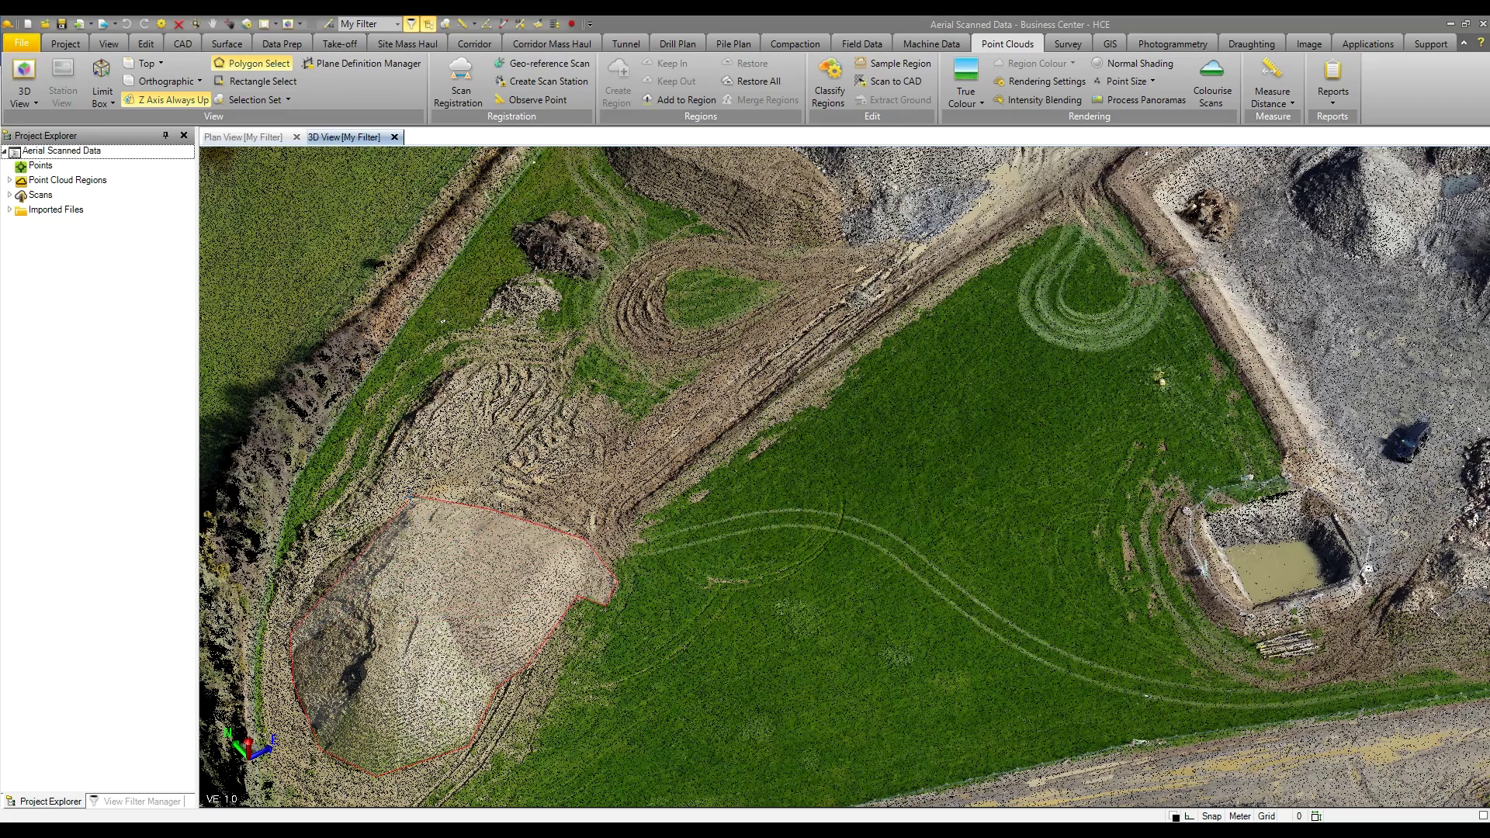
pyautogui.doubleClick(422, 503)
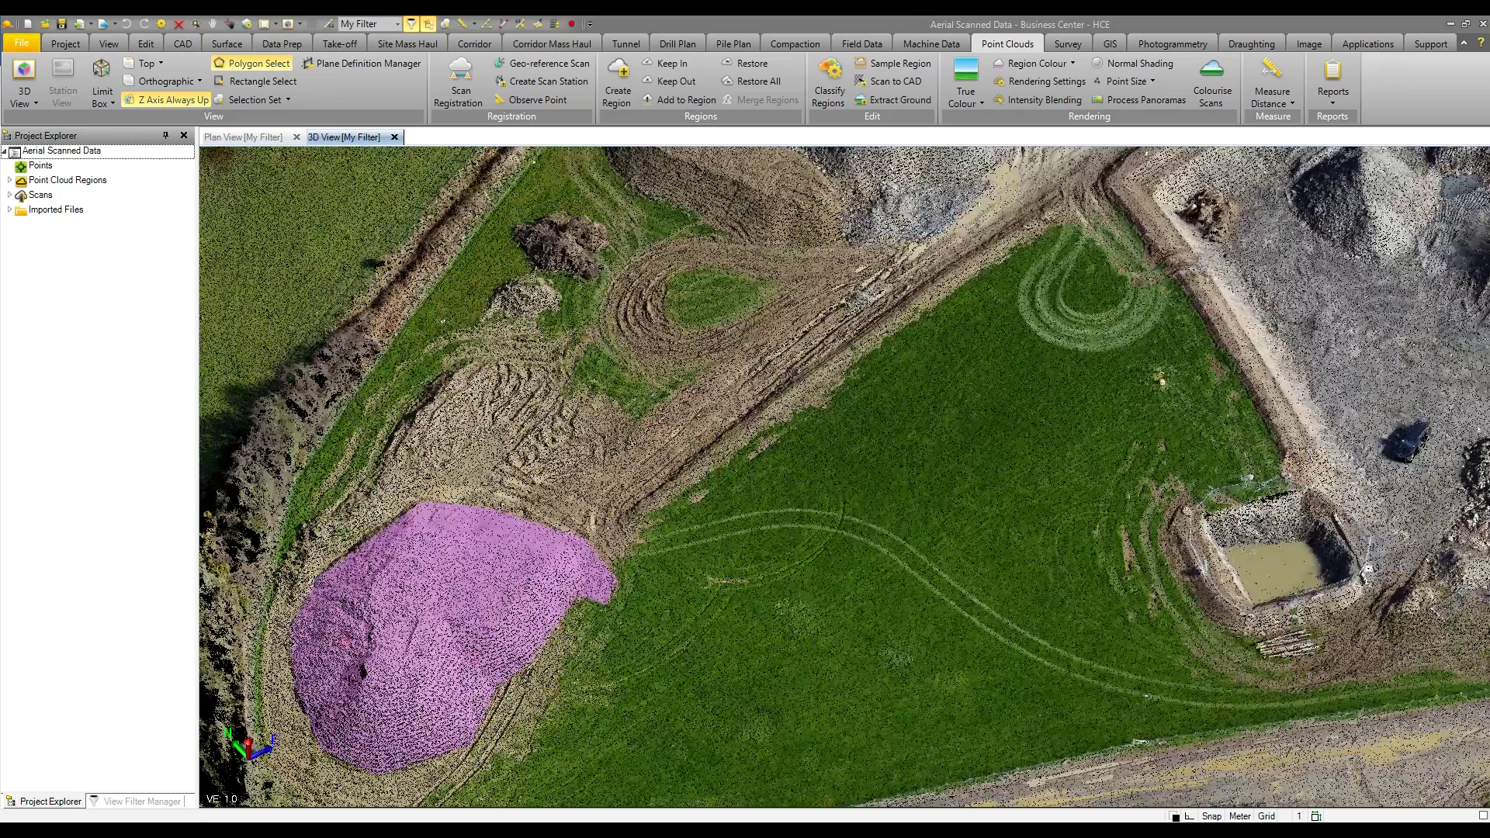
# Step: Pan the 3D View to keep the pink-highlighted stockpile points in sight
pyautogui.moveTo(450, 650)
pyautogui.mouseDown(button='middle')
pyautogui.moveTo(506, 582)
pyautogui.moveTo(621, 496)
pyautogui.moveTo(512, 436)
pyautogui.moveTo(466, 451)
pyautogui.mouseUp(button='middle')
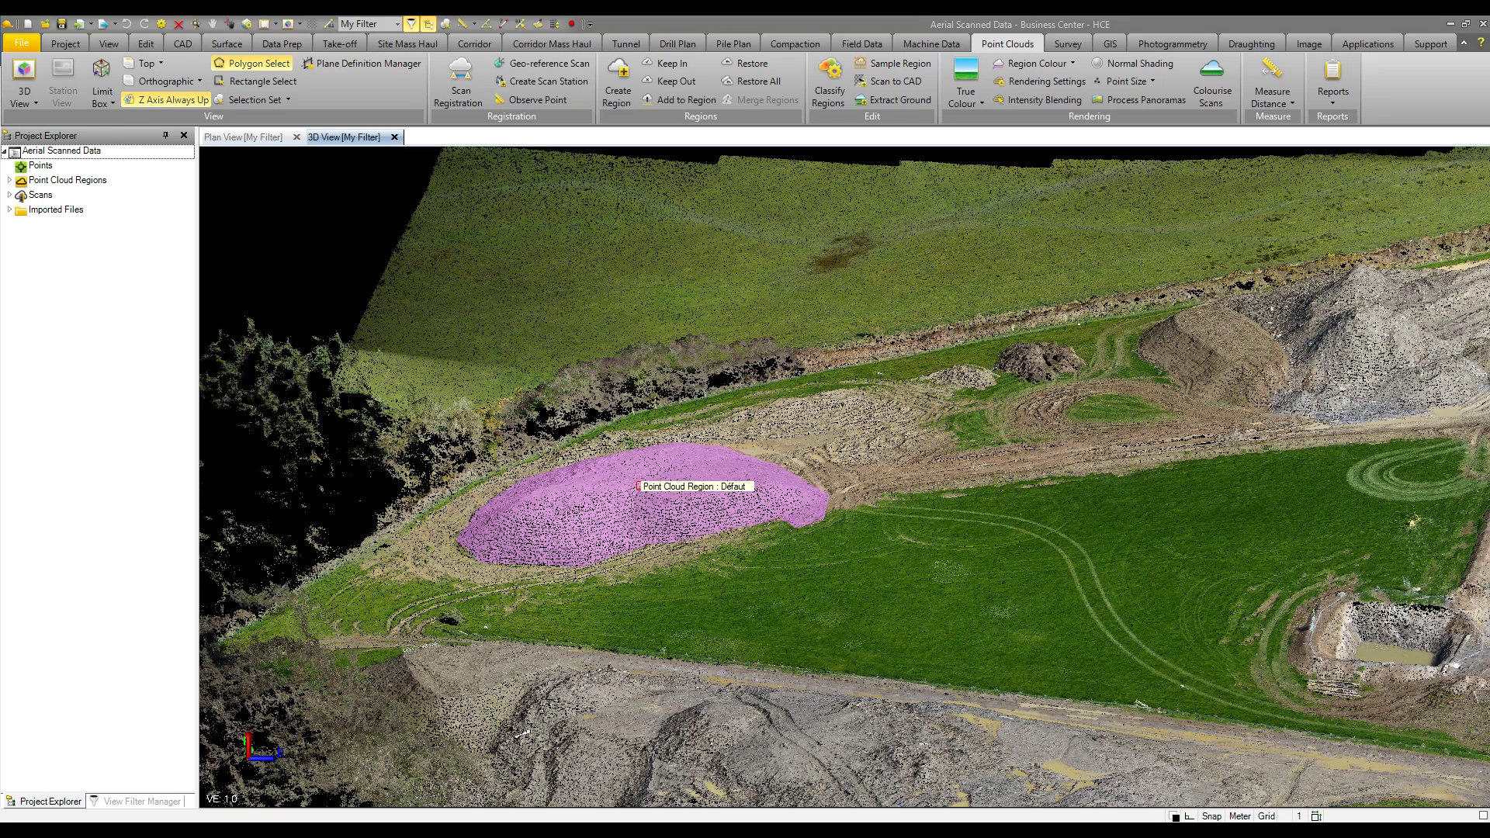
# Step: Launch the Earthwork Report from the Surface tools
pyautogui.click(227, 45)
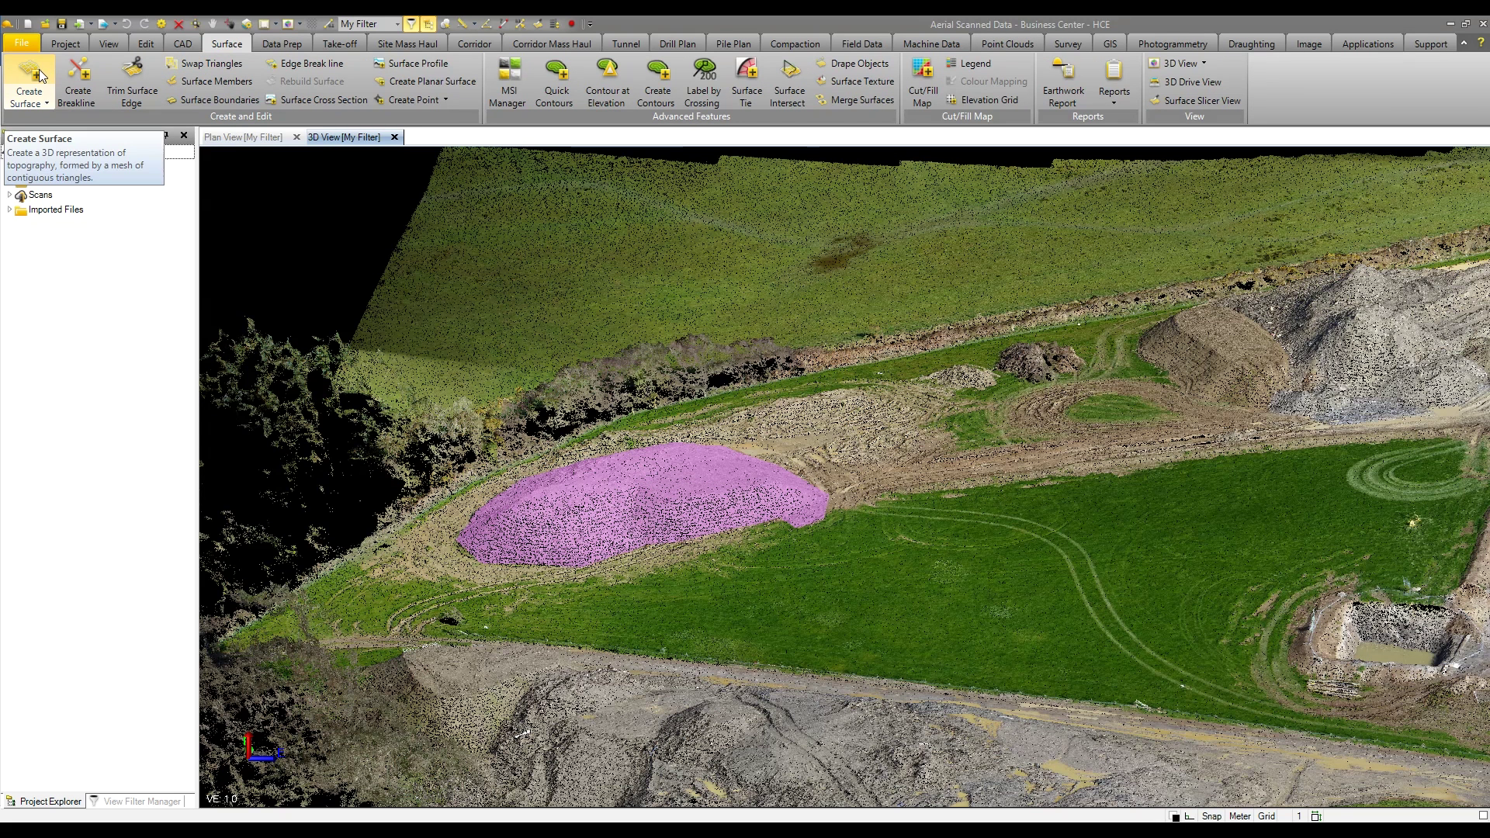
pyautogui.click(1065, 73)
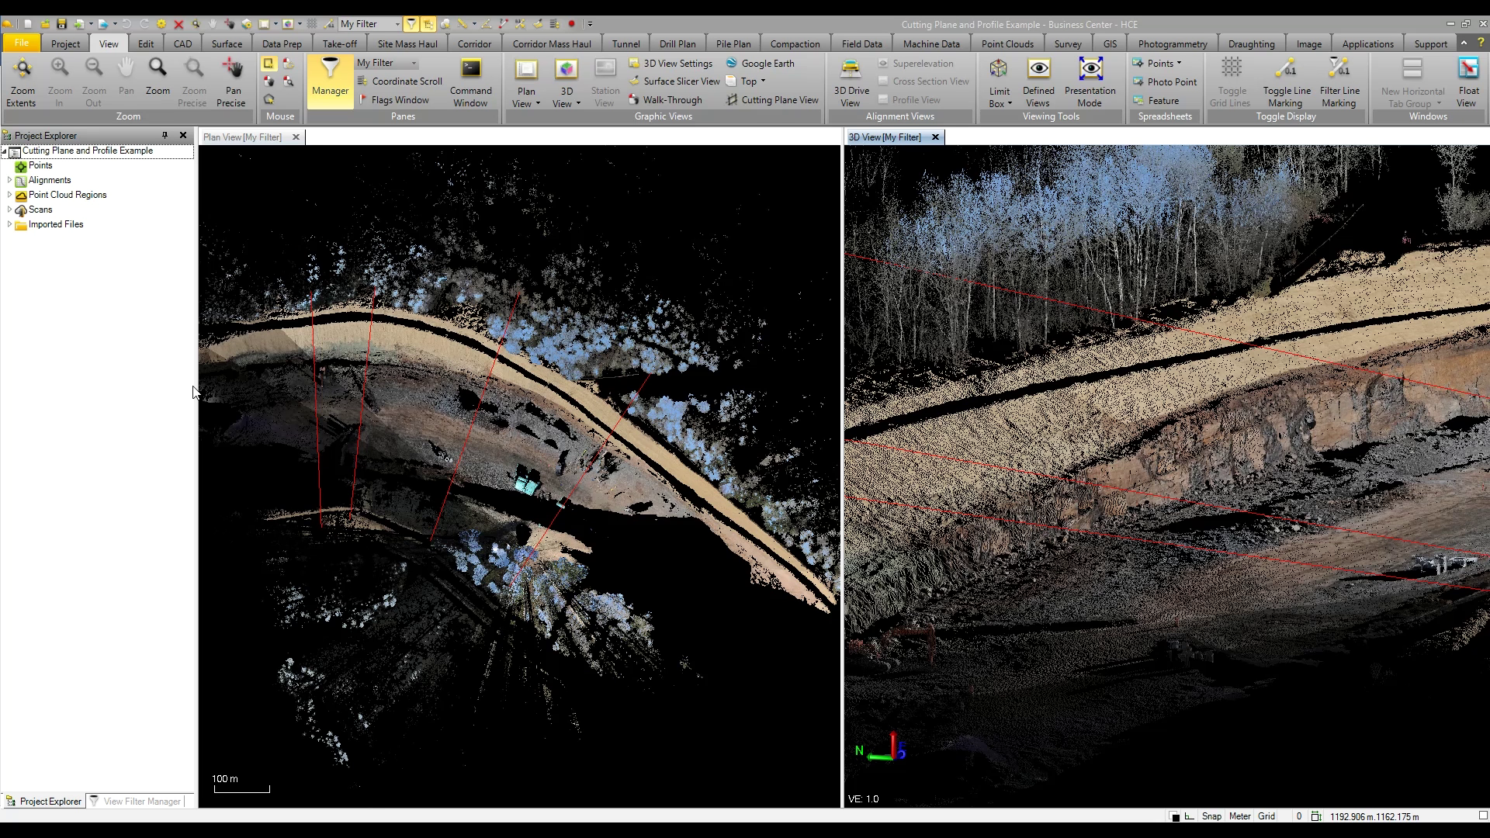
# Step: Open a Cutting Plane View beside the plan and slice the roadway cloud along Plane 1
pyautogui.click(775, 100)
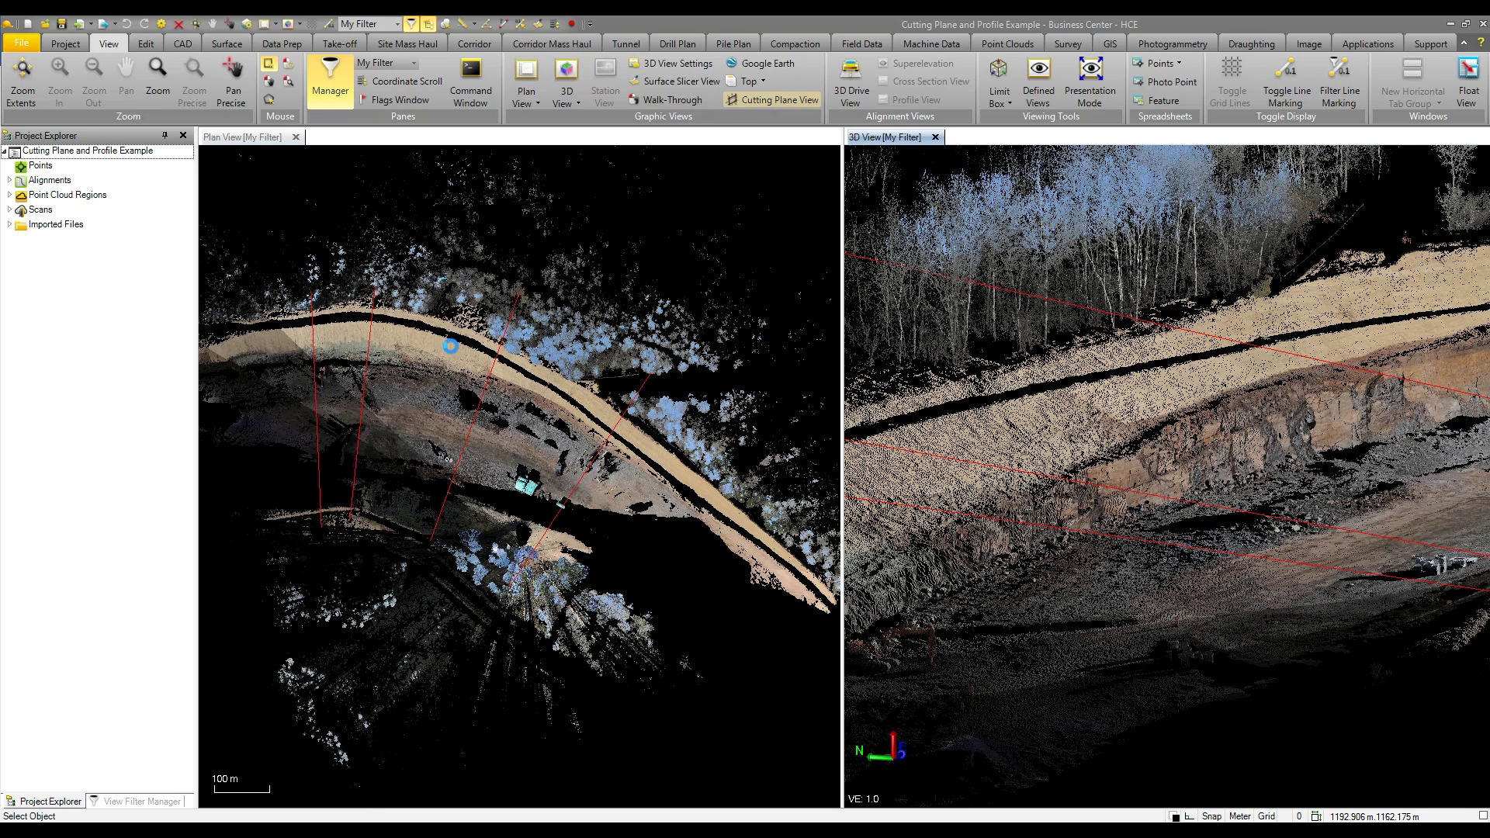
pyautogui.click(365, 326)
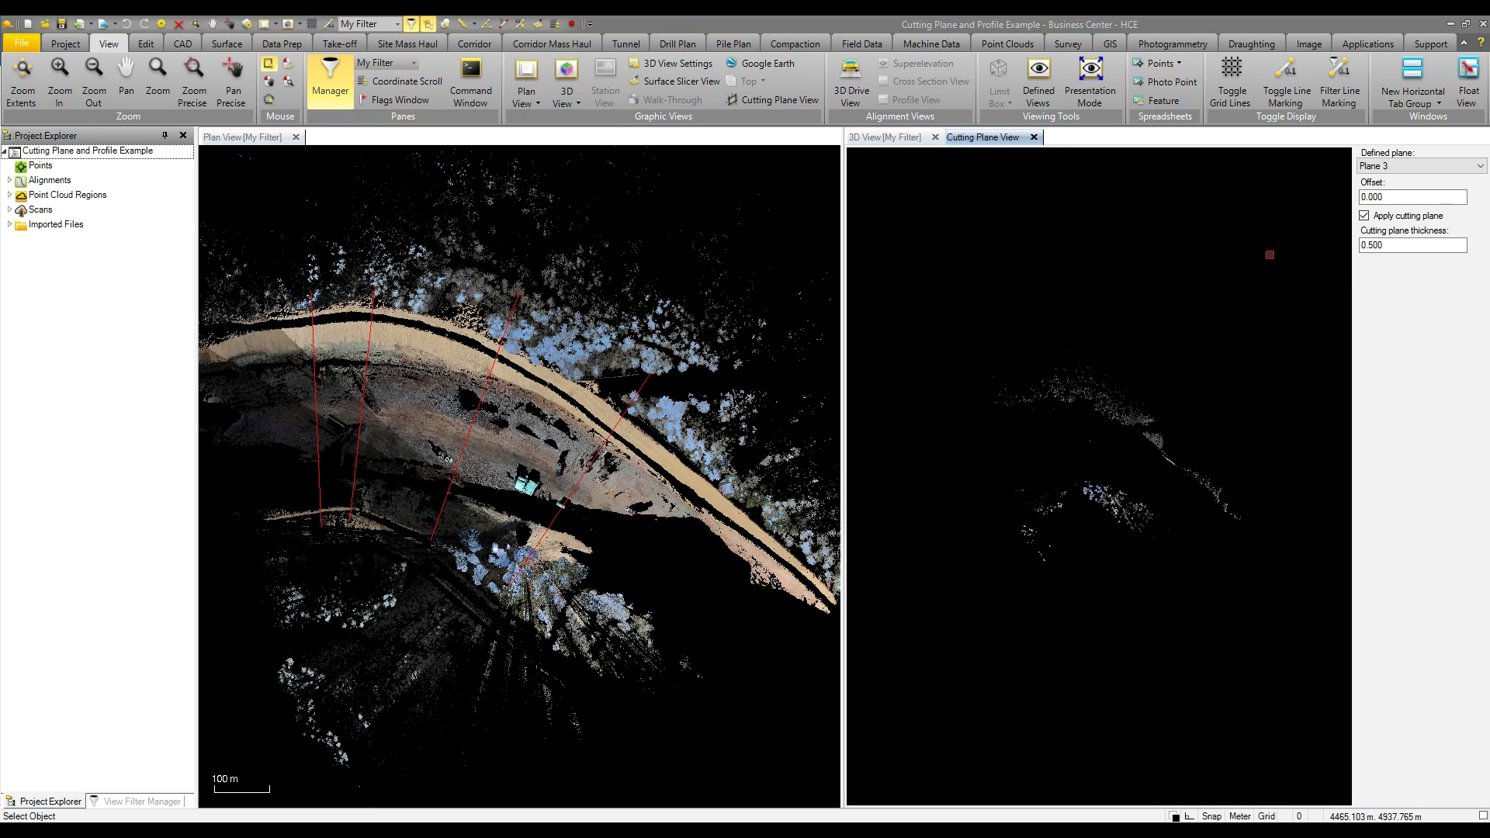
pyautogui.click(1445, 167)
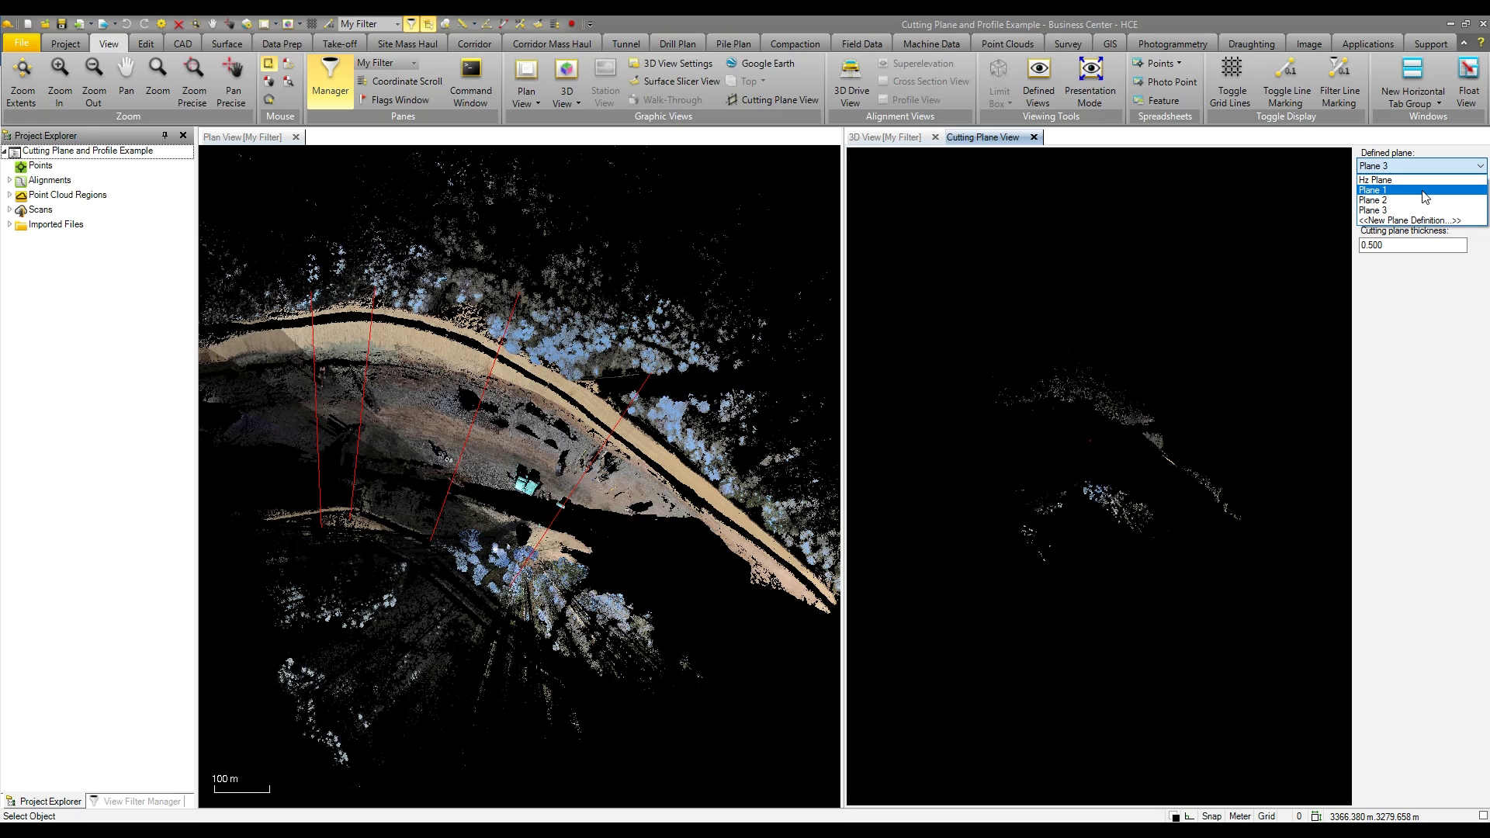
pyautogui.click(1426, 190)
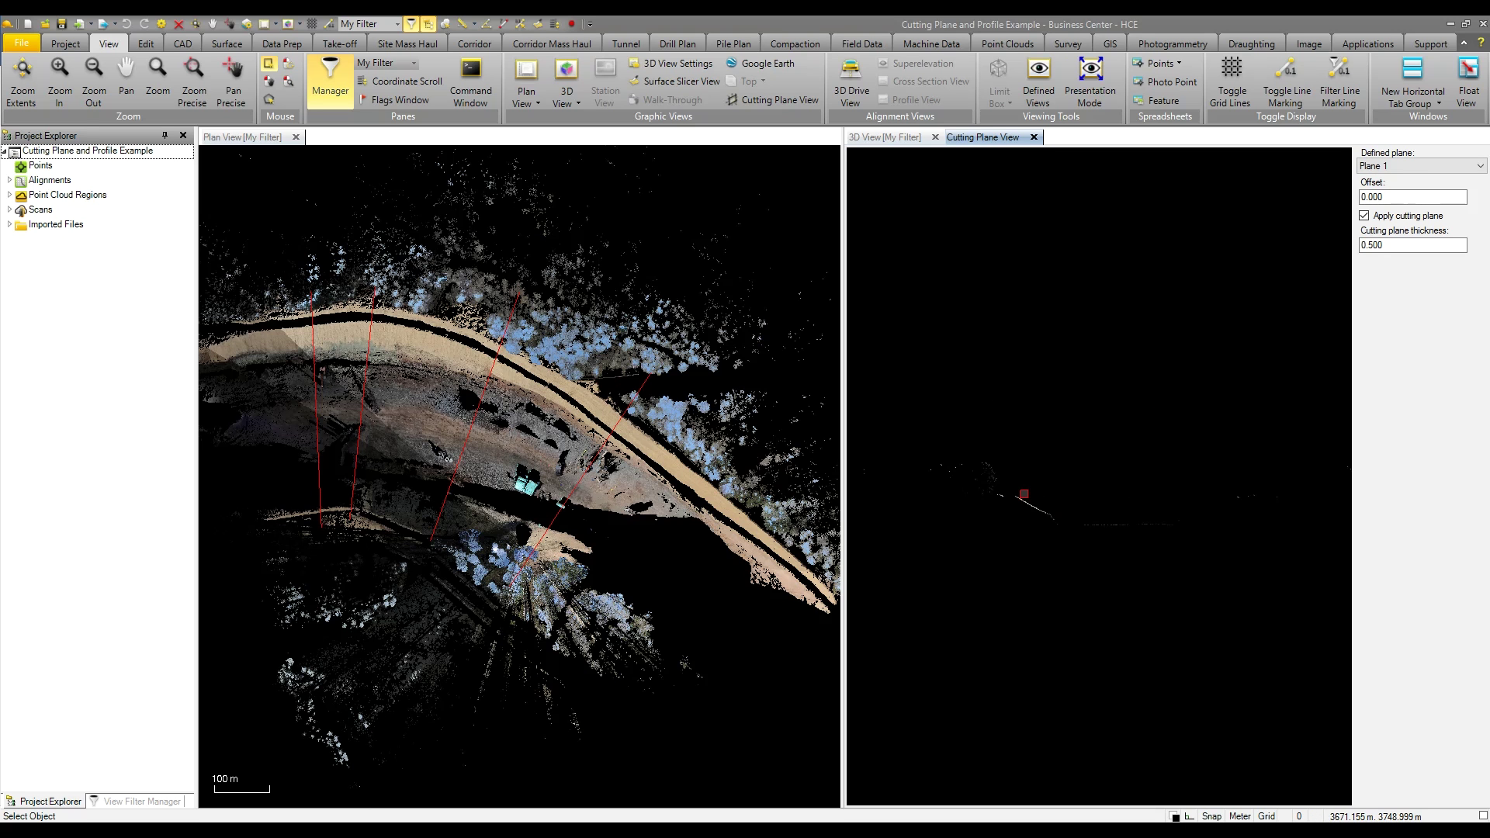
pyautogui.scroll(3, 979, 478)
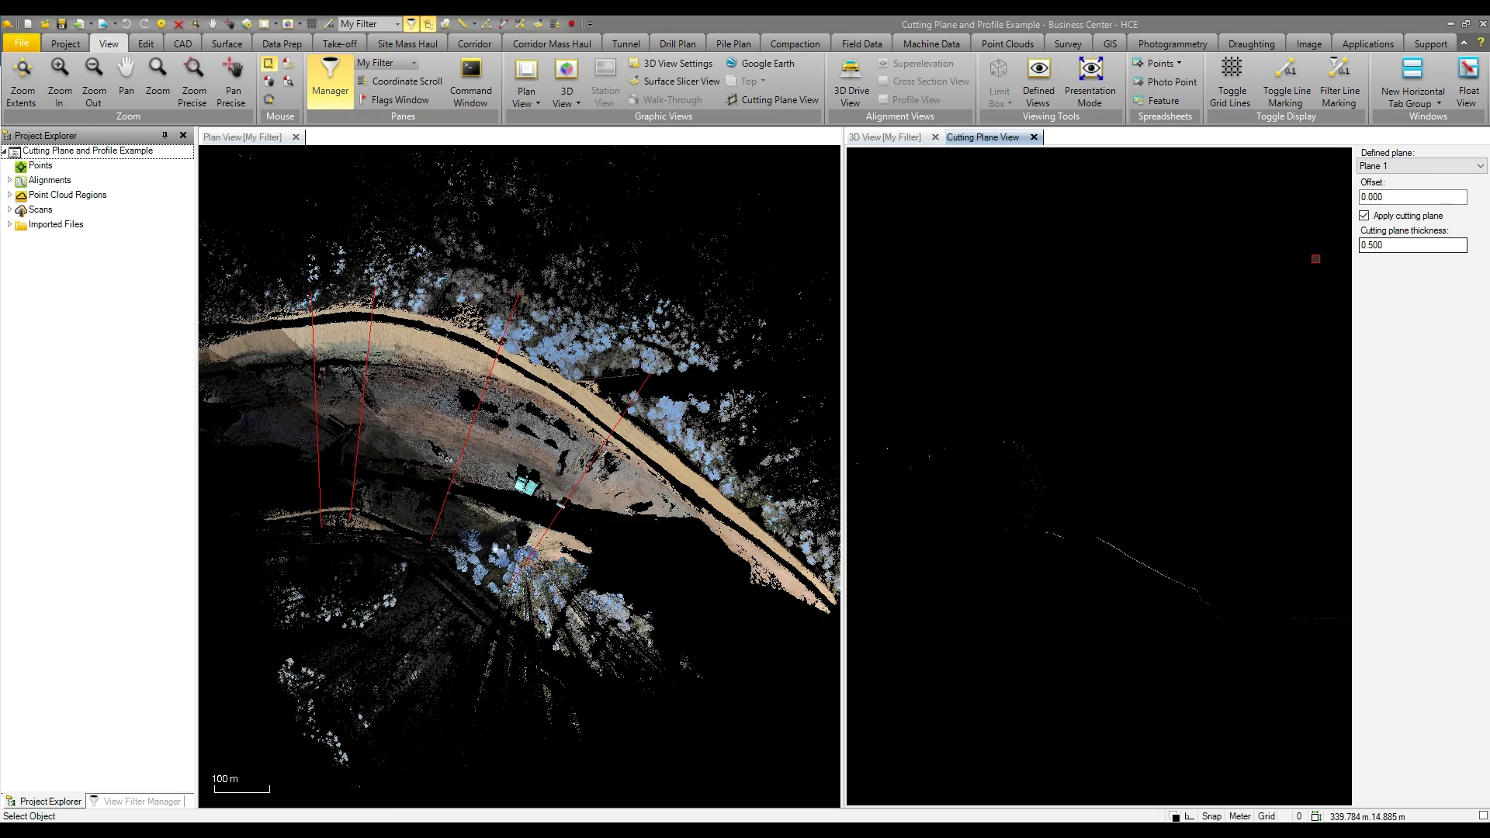
# Step: Set the cutting plane thickness to 10 m
pyautogui.doubleClick(1374, 245)
pyautogui.write('10')
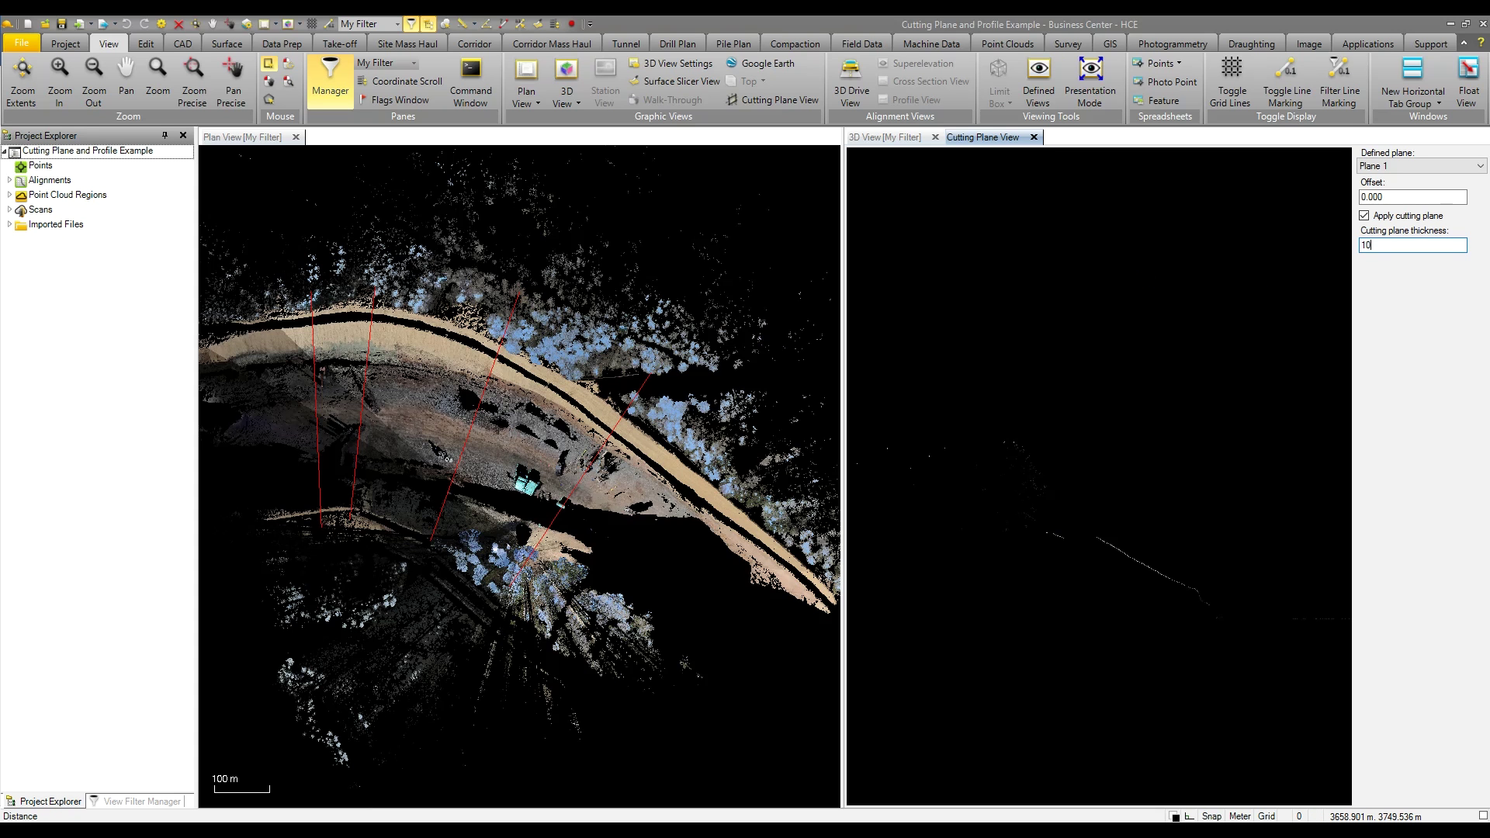
pyautogui.press('Return')
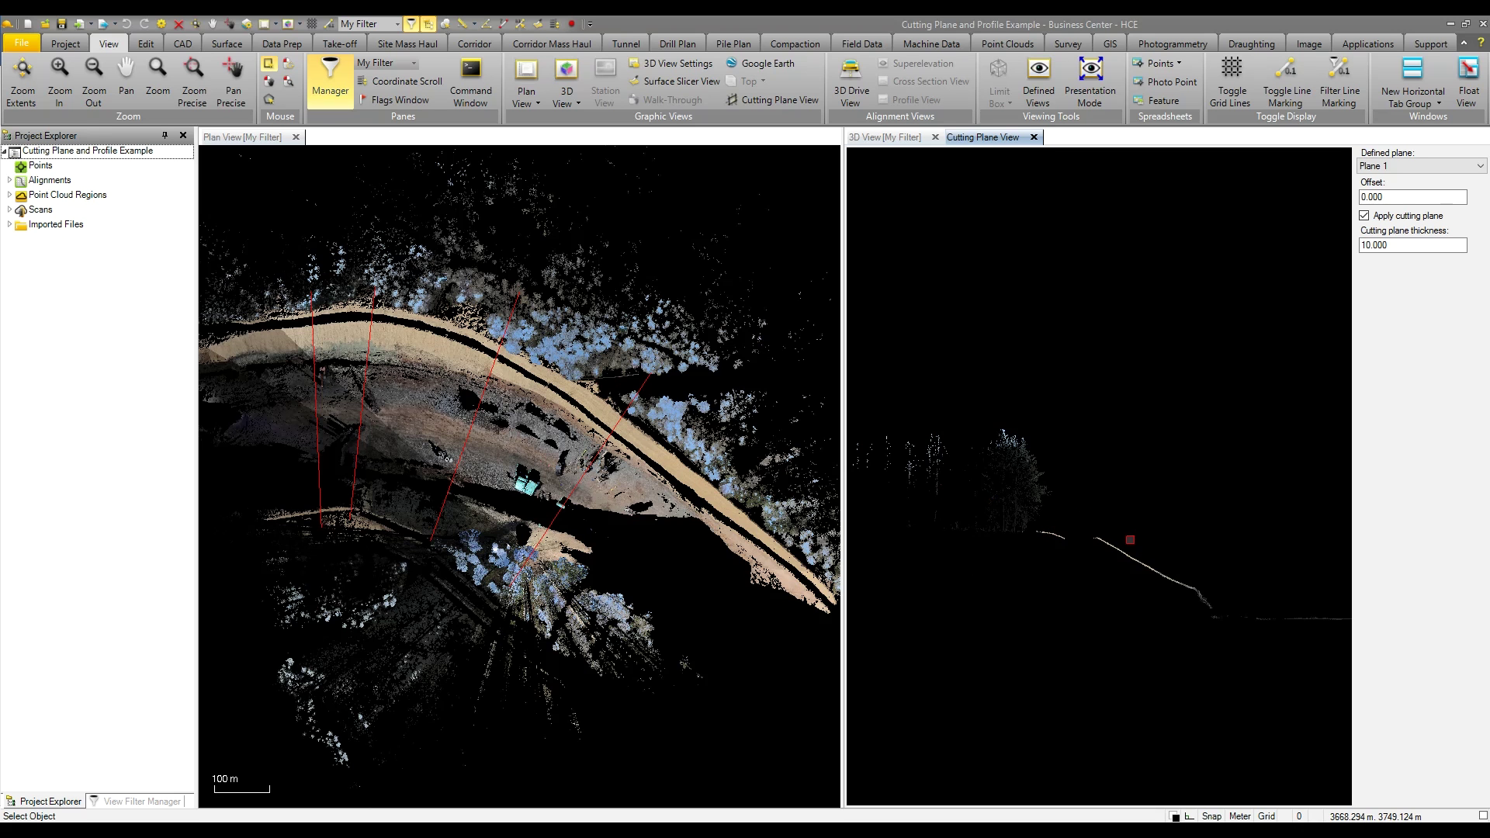
pyautogui.scroll(5, 1129, 548)
pyautogui.scroll(-5, 1126, 575)
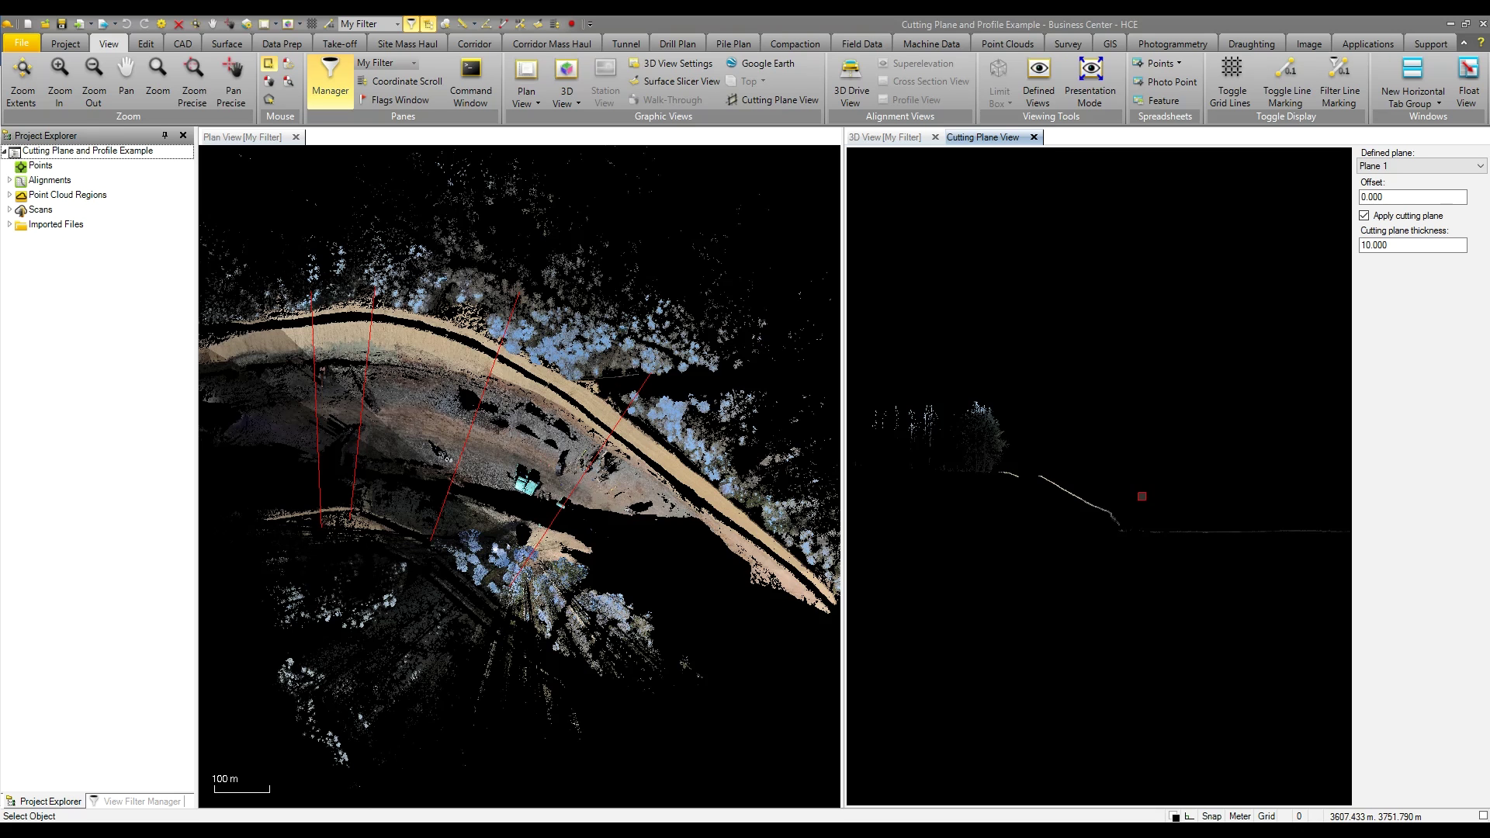
# Step: Centre and zoom on the sloping ground profile, then box-select part of it
pyautogui.moveTo(1142, 496); pyautogui.dragTo(1079, 480, button='middle')
pyautogui.scroll(4, 1041, 499)
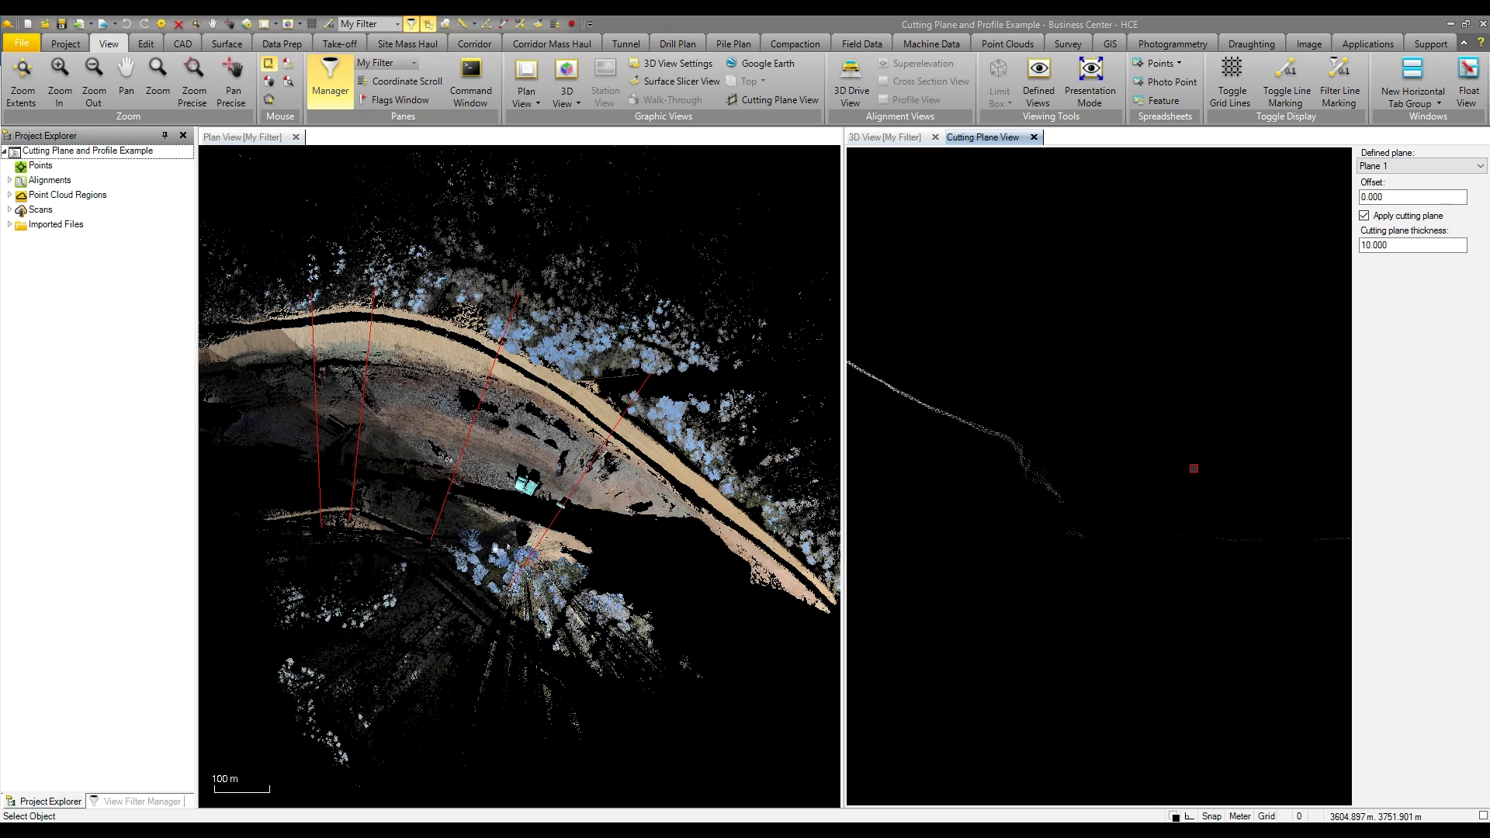
pyautogui.moveTo(906, 375); pyautogui.dragTo(971, 455)
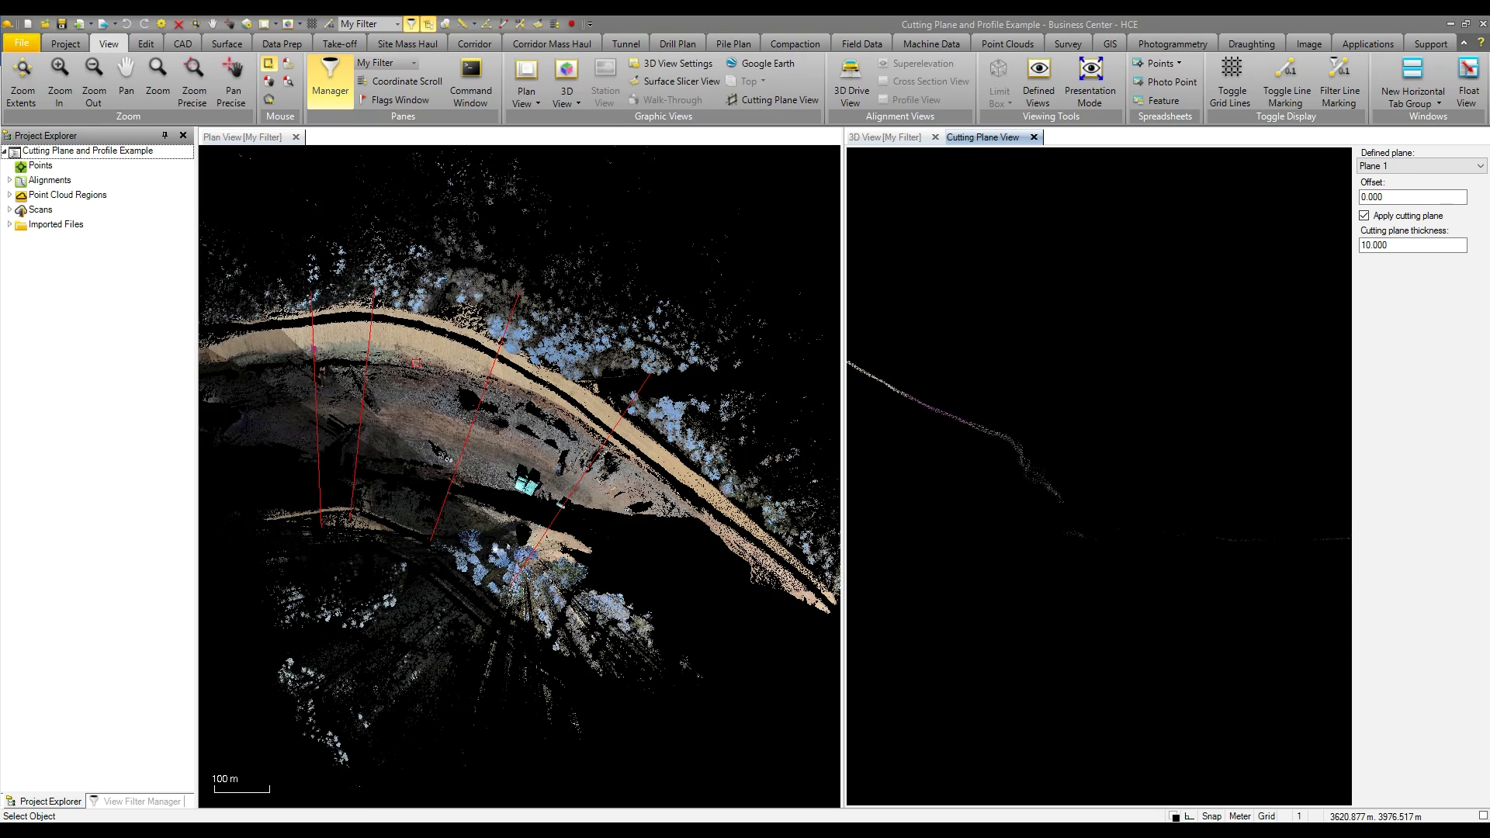
# Step: Zoom in and back out on the pink patch of selected slope points
pyautogui.scroll(5, 309, 372)
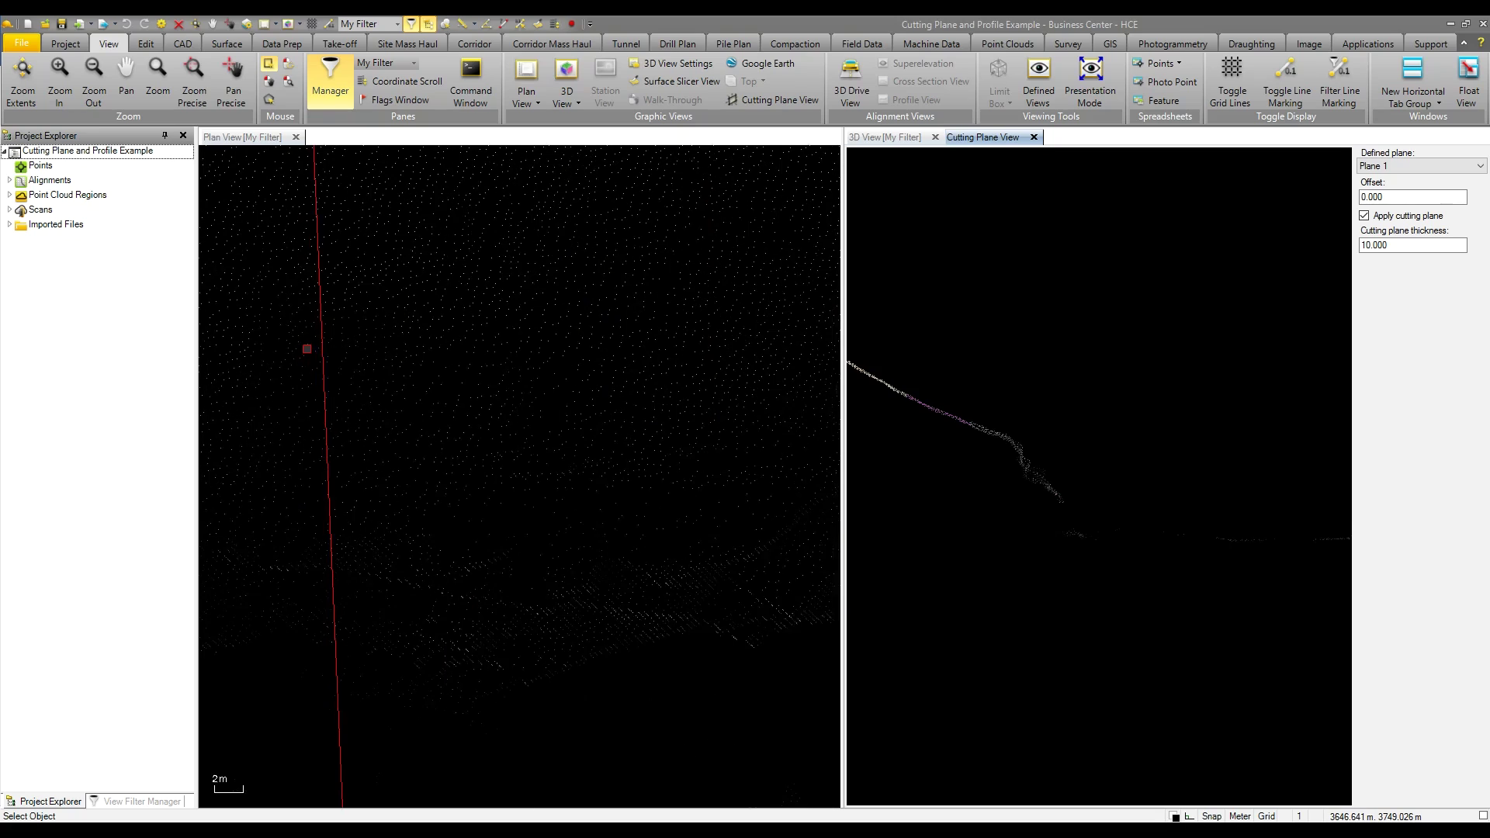
pyautogui.scroll(-3, 308, 350)
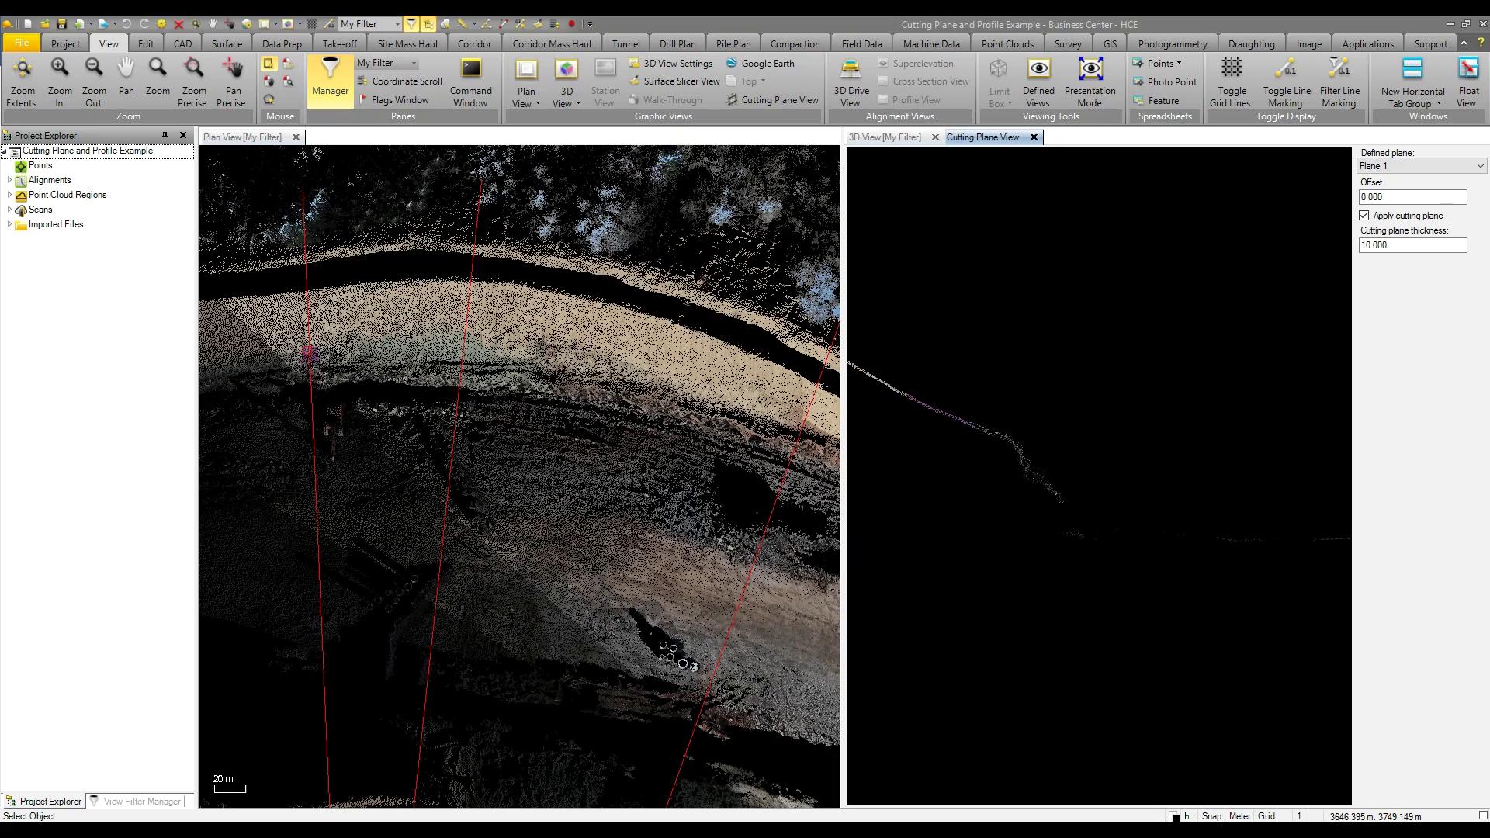